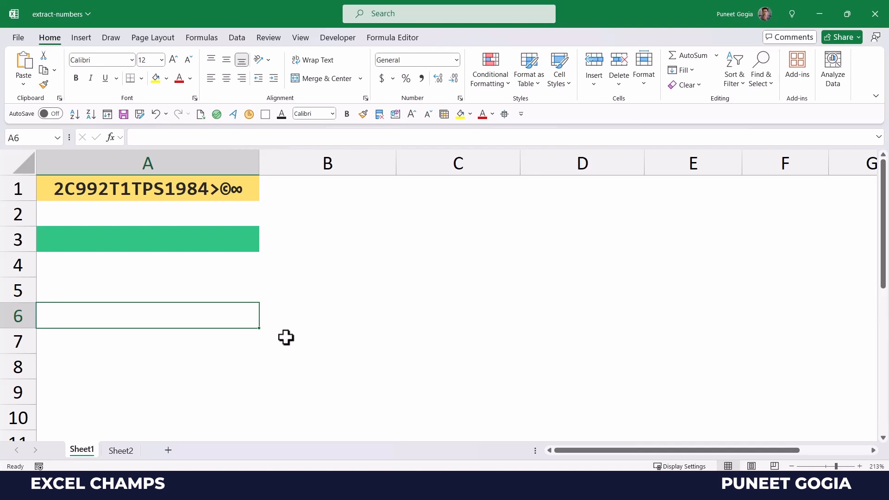
Step: Enter =LEN(A1) in A4 to count the 17 characters of A1's text
click(203, 242)
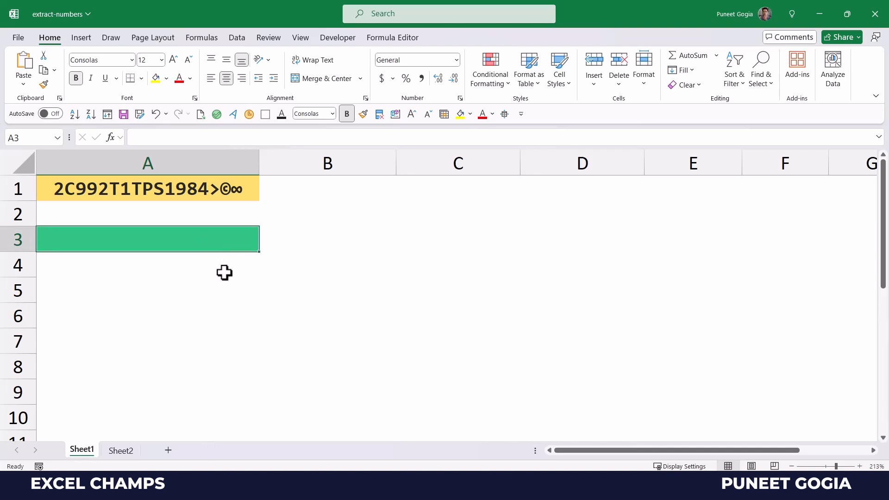
click(204, 267)
double_click(204, 267)
text(=Len)
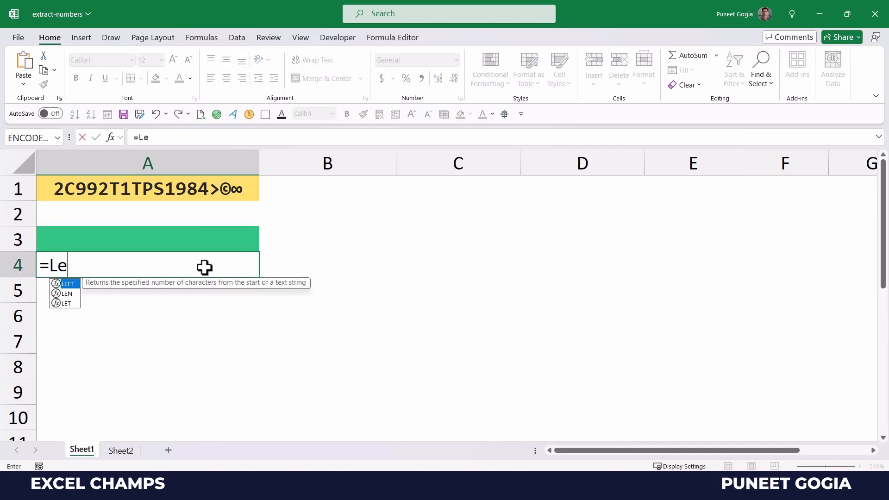
key(Tab)
key(Up)
key(Up)
key(Up)
text())
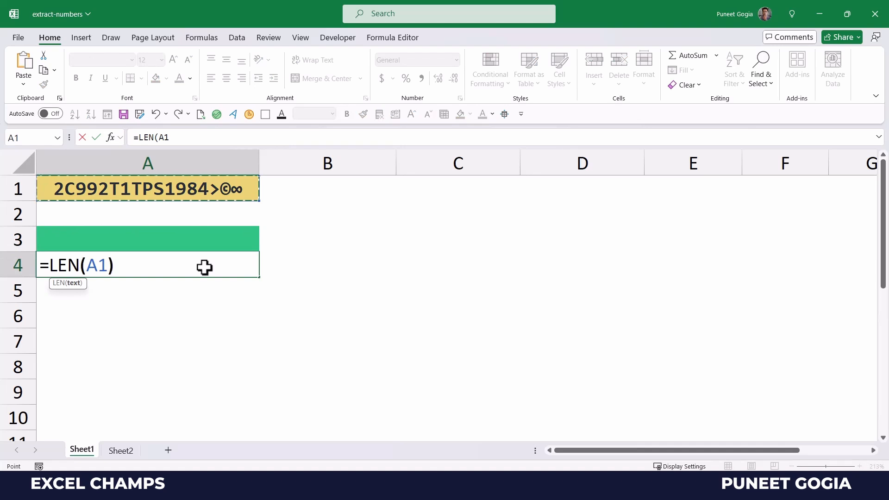
key(Return)
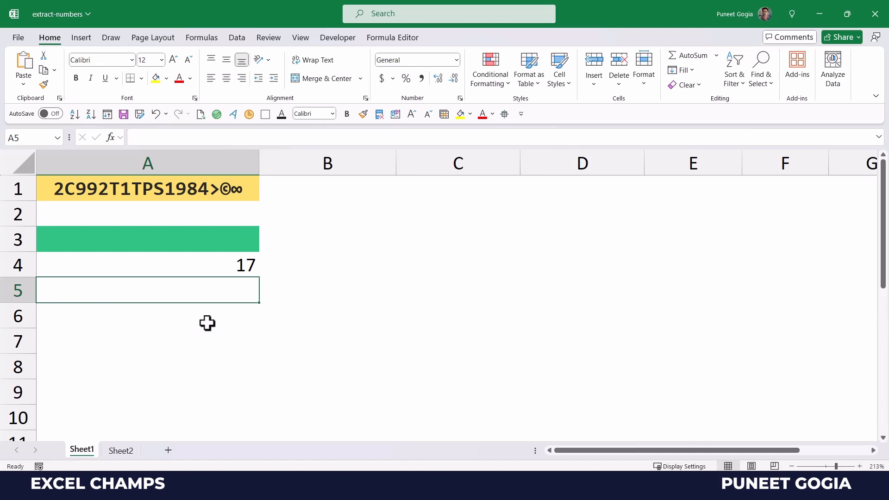
Step: Enter =INDIRECT("1:"&A4) in A5, replacing the mistyped apostrophe with a quote mark
text(=INDIRECT()
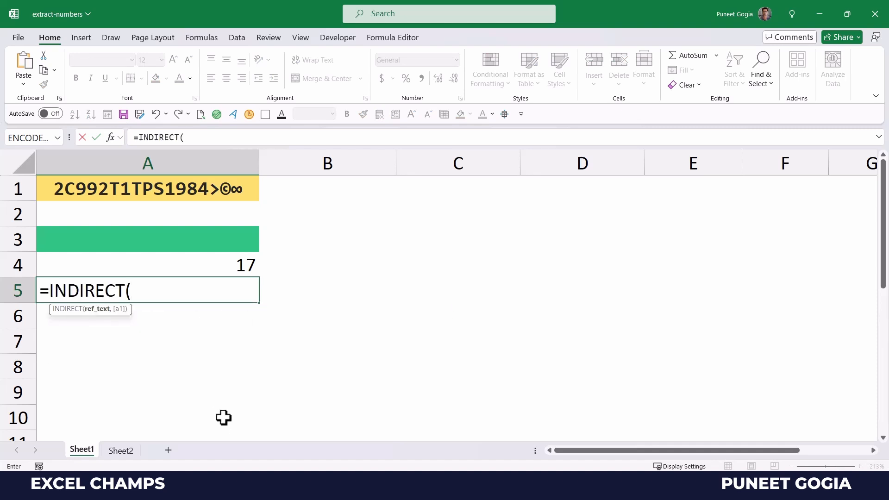
text(")
text(1:)
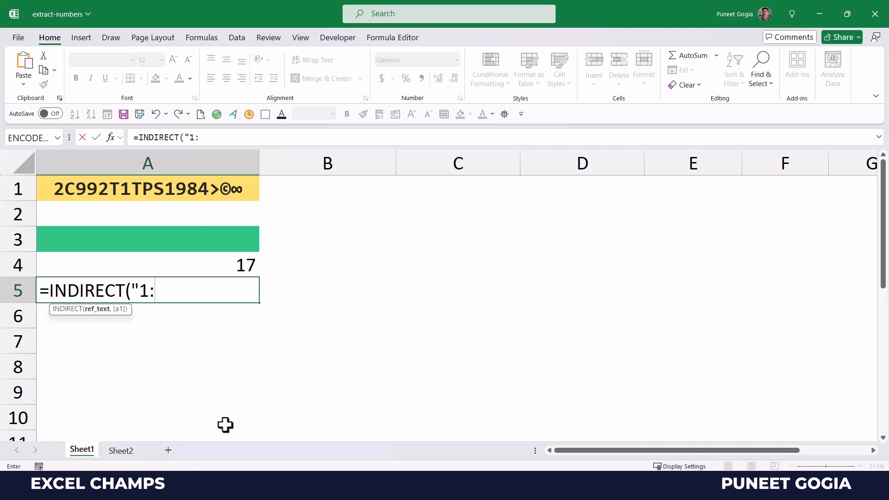
text('&)
click(158, 292)
key(Delete)
text(")
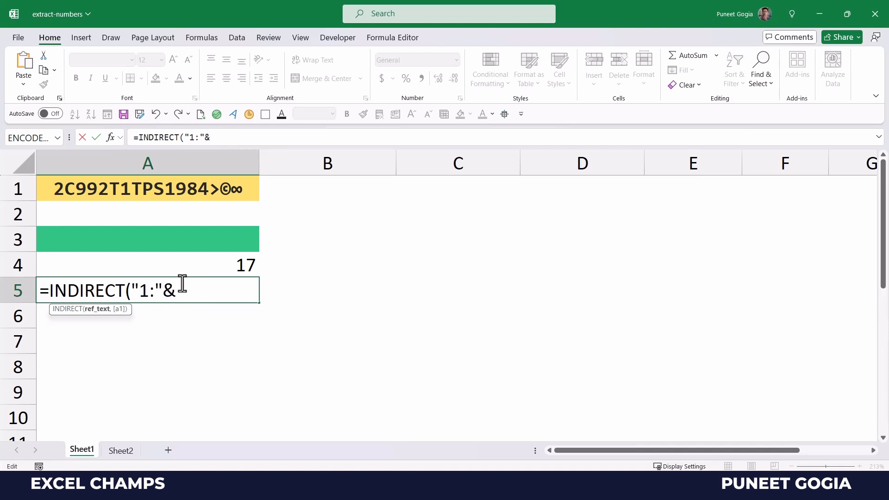
click(208, 265)
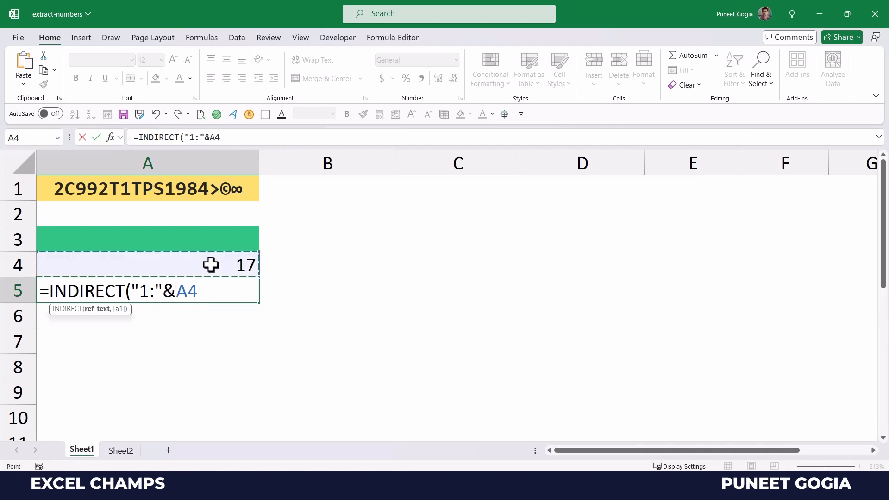
text())
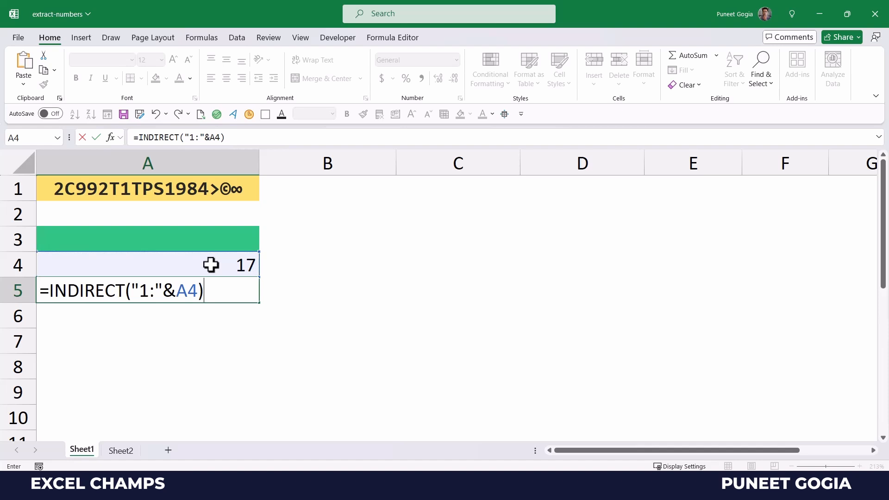
key(Return)
key(Return)
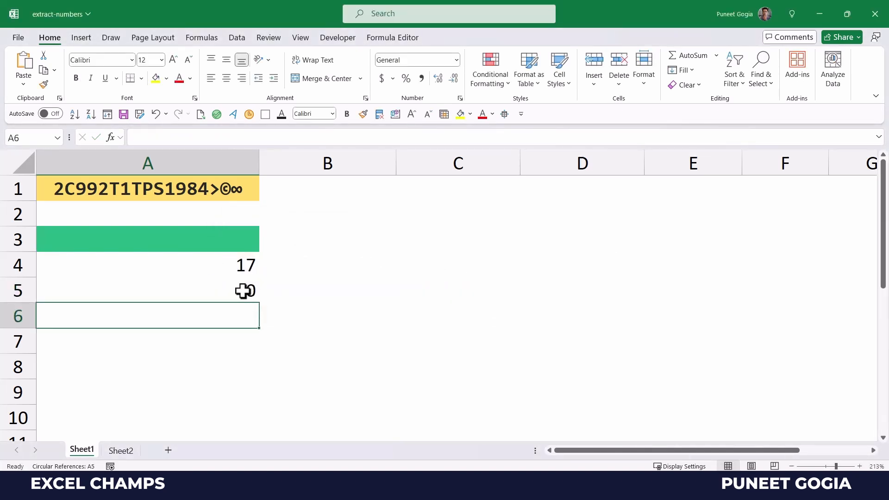
click(242, 291)
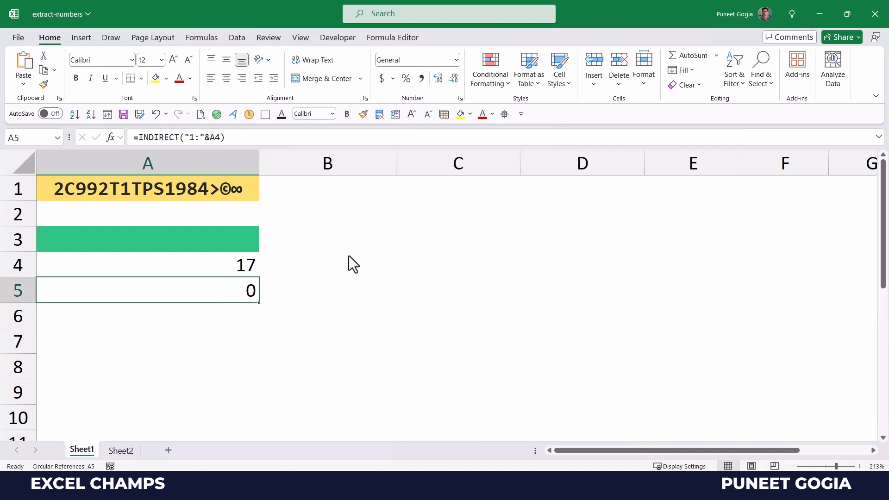
Step: Move the INDIRECT formula from A5 into cell B1
click(237, 292)
click(139, 137)
key(ctrl+Return)
key(ctrl+c)
click(365, 189)
key(ctrl+v)
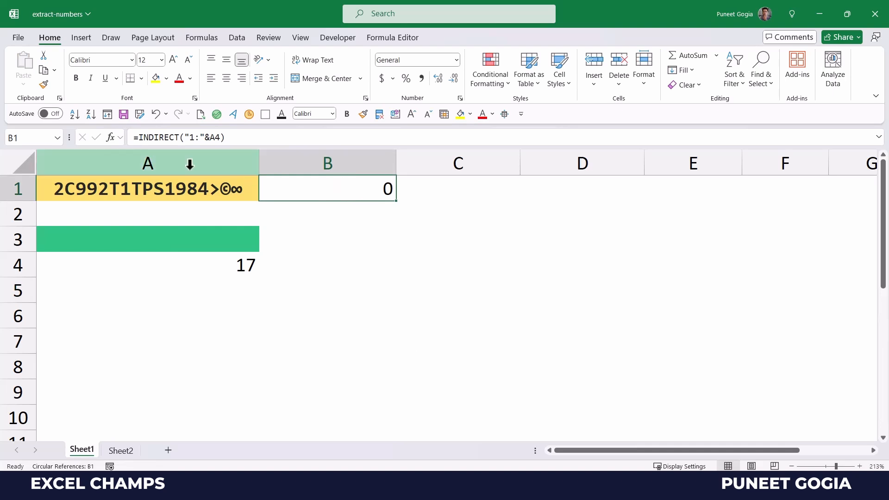
Step: Wrap B1's formula as =ROW(INDIRECT("1:"&A4)) so 1, 2, 3… spill down column B
click(139, 139)
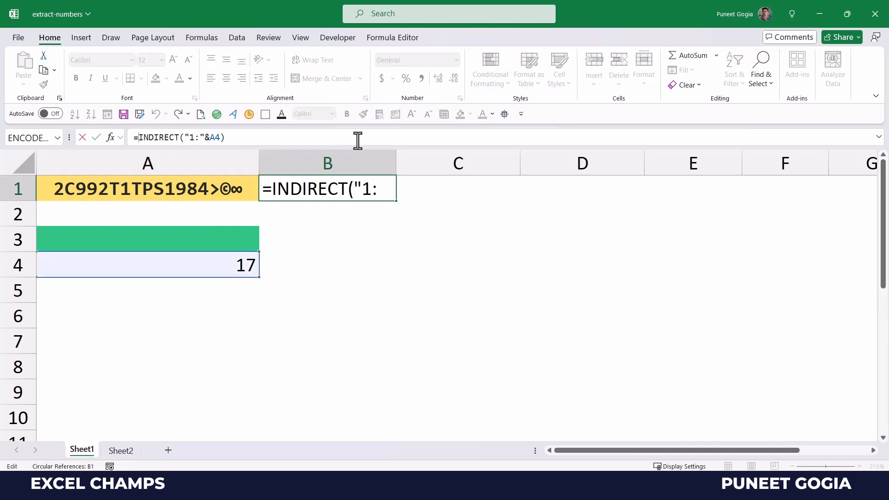
text(Row)
key(Tab)
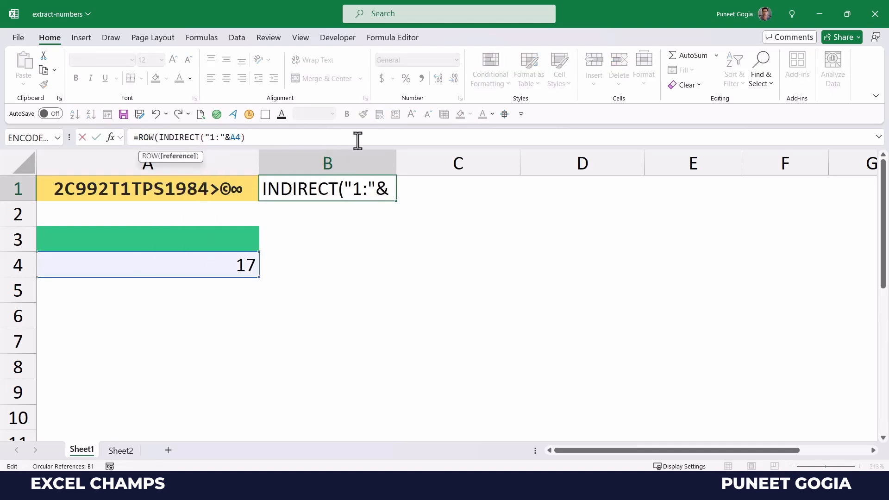
click(294, 142)
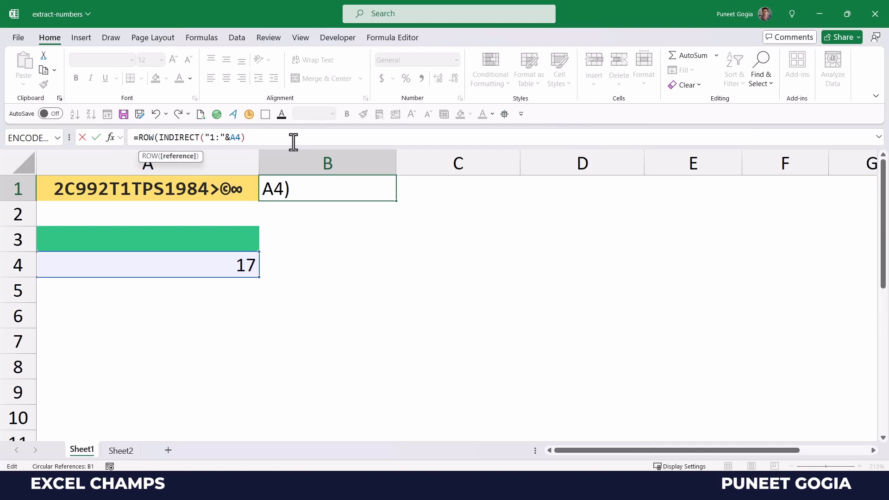
text())
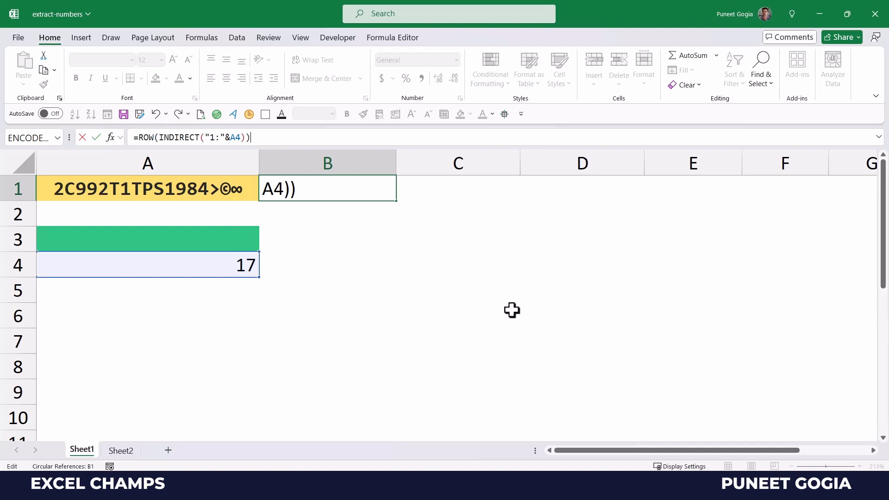
key(Return)
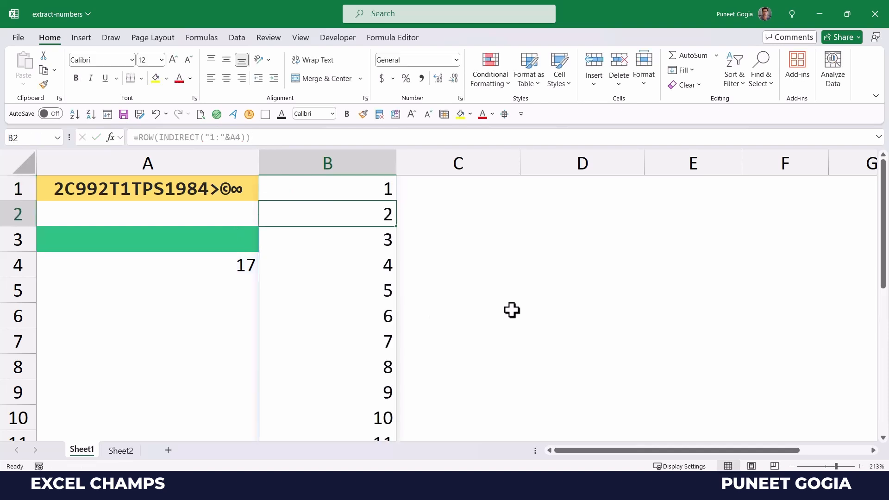
scroll(423, 297, down, 4)
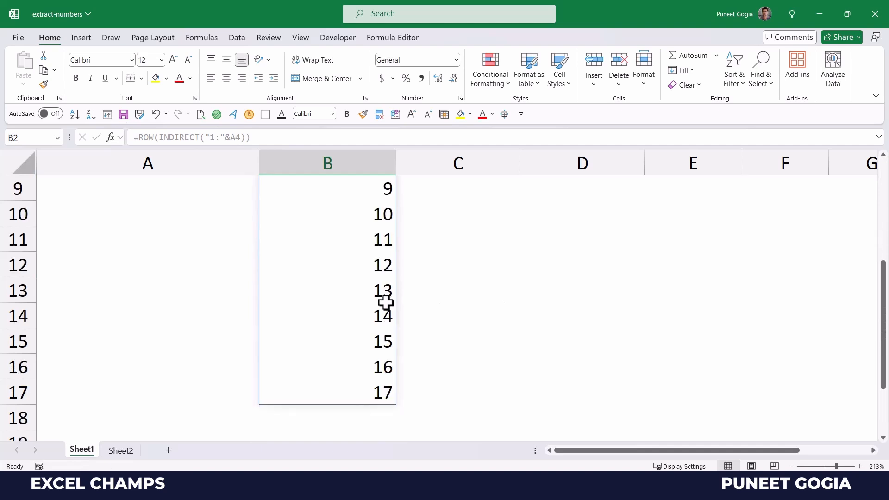
scroll(379, 328, up, 3)
scroll(379, 328, down, 5)
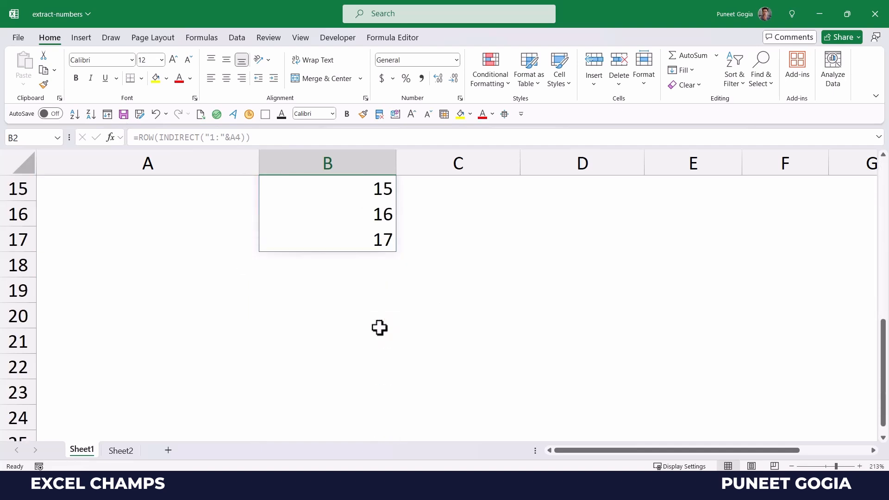
scroll(379, 328, up, 5)
scroll(379, 327, down, 5)
scroll(378, 327, up, 5)
scroll(378, 328, down, 3)
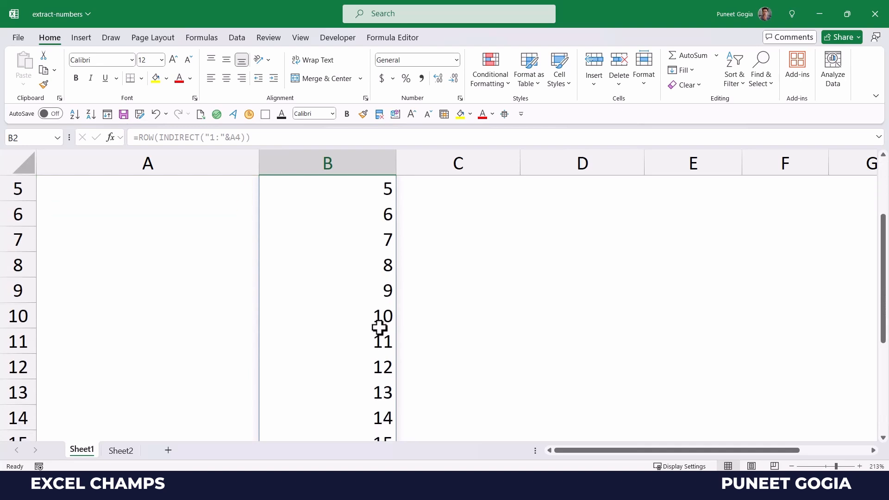
scroll(378, 328, up, 3)
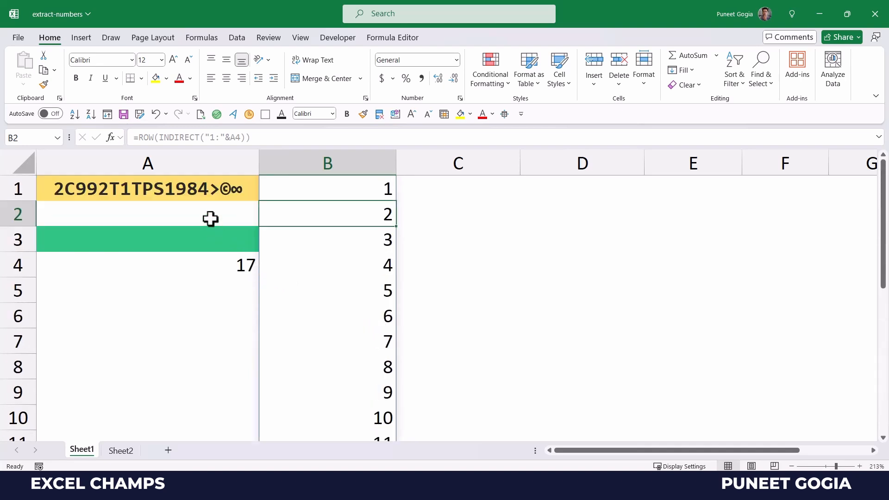
click(196, 191)
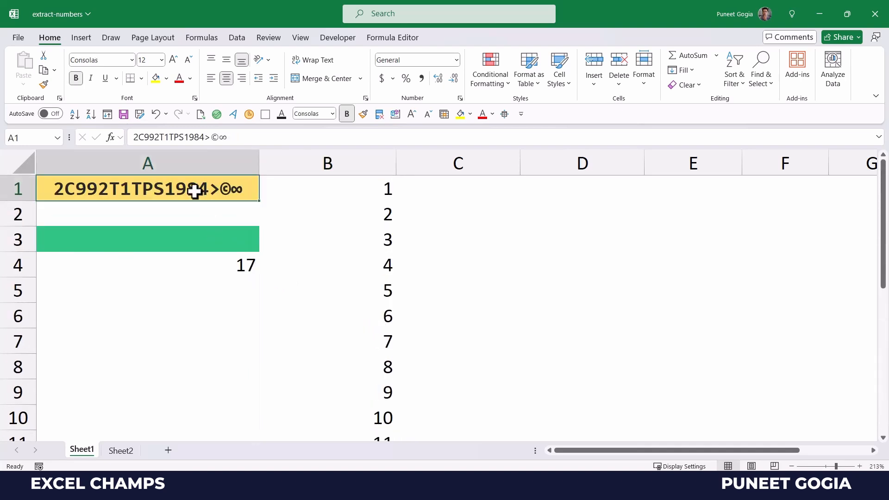
click(313, 189)
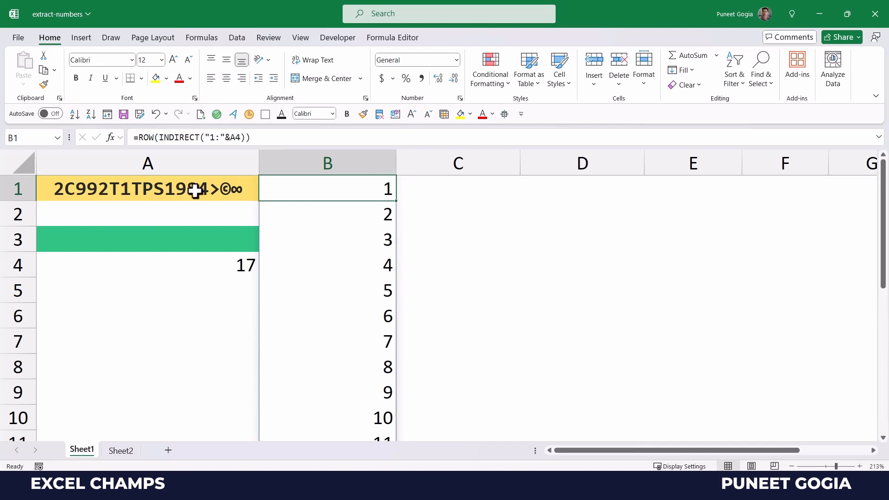
scroll(321, 250, down, 1)
scroll(321, 250, up, 1)
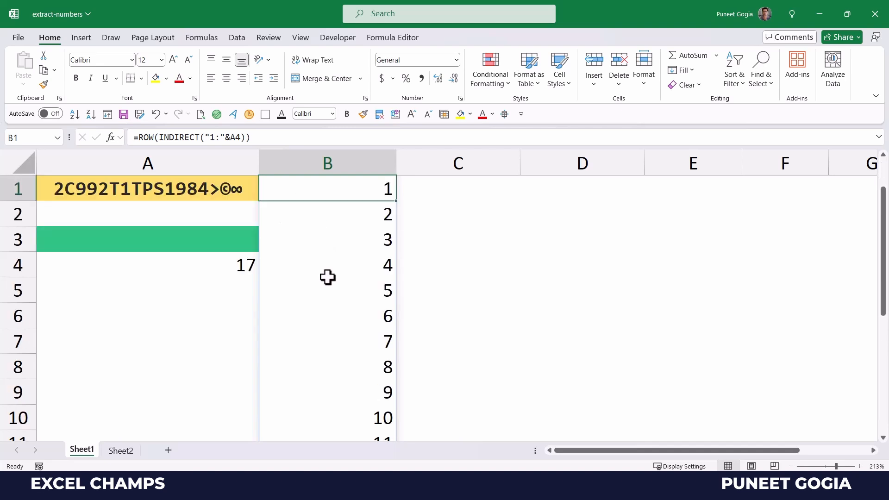
Step: Change B1's formula to =MID(A1,ROW(INDIRECT("1:"&A4)),1) to split A1 into single characters
click(138, 138)
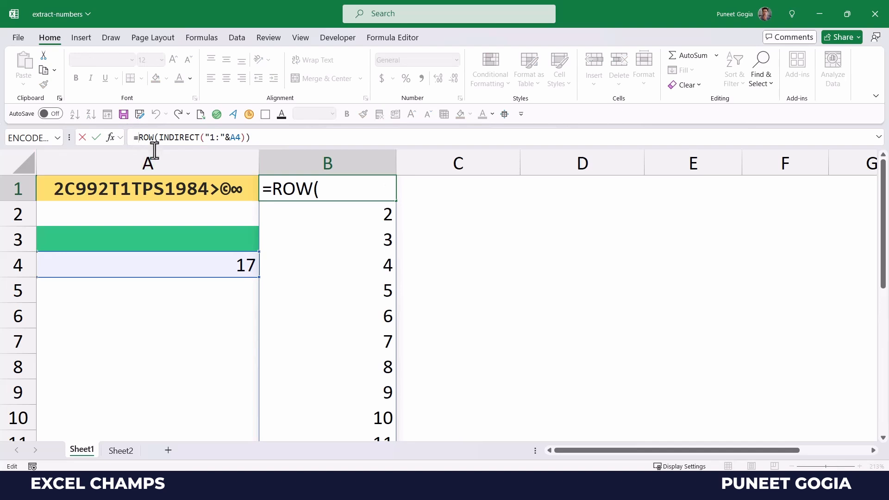
text(Mid)
key(Tab)
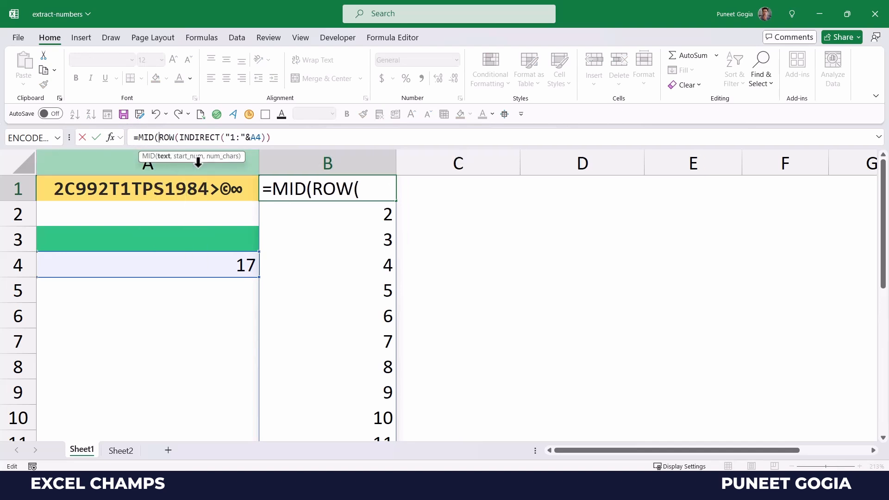
click(160, 194)
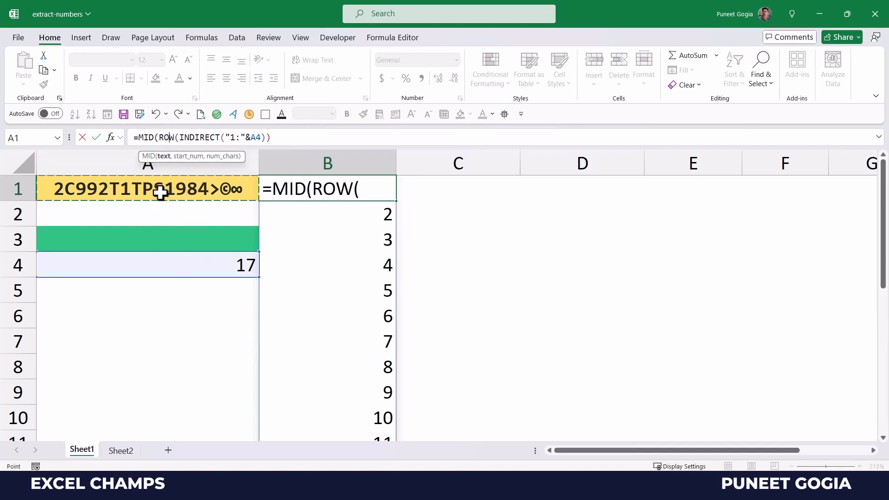
text(,)
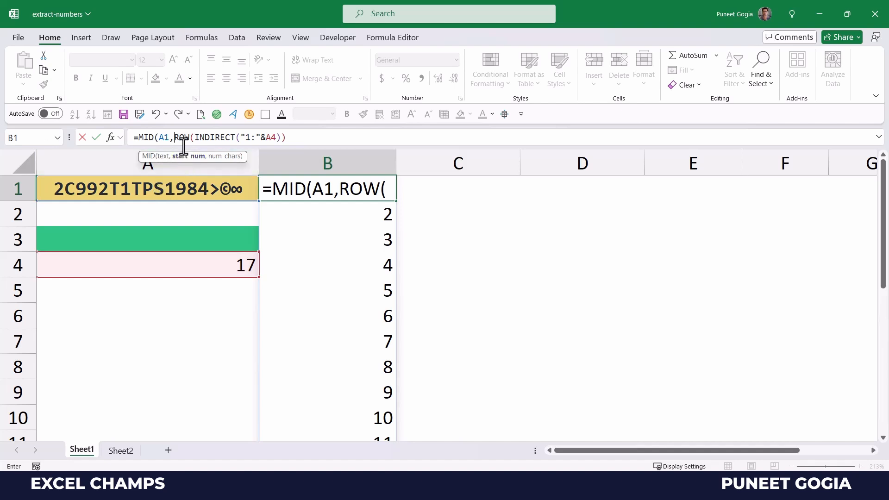
click(291, 136)
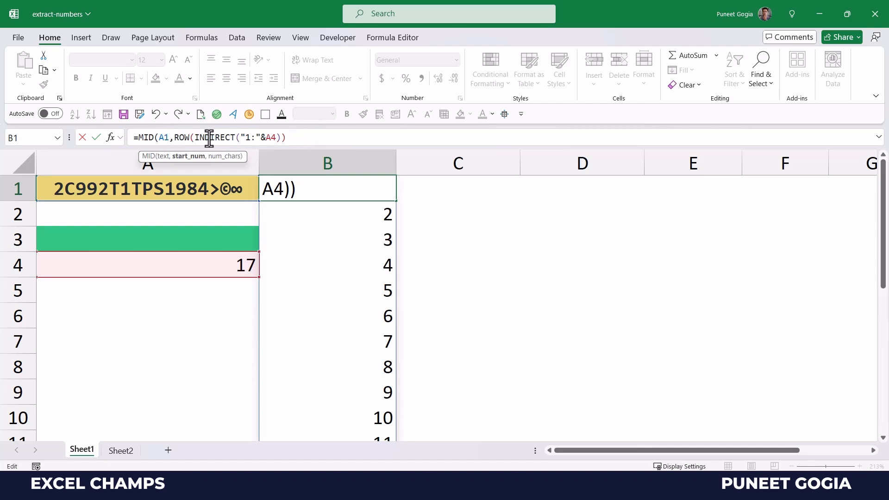
text(,1))
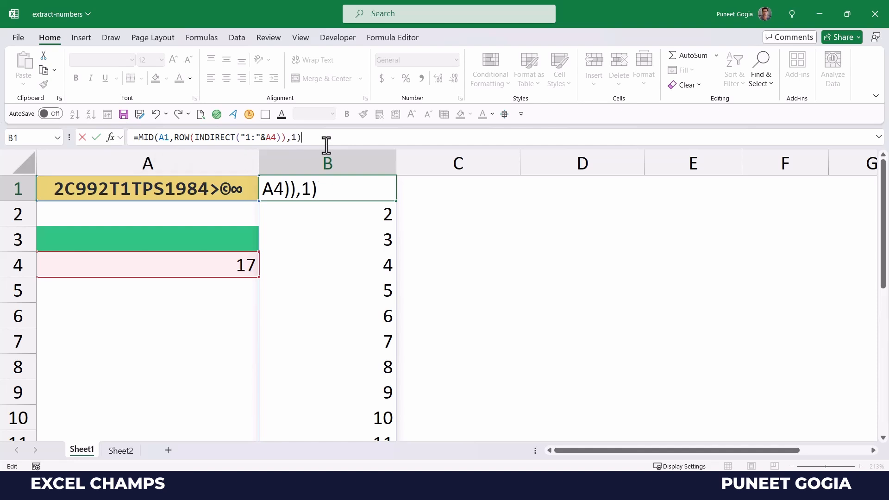
key(Return)
scroll(350, 246, down, 2)
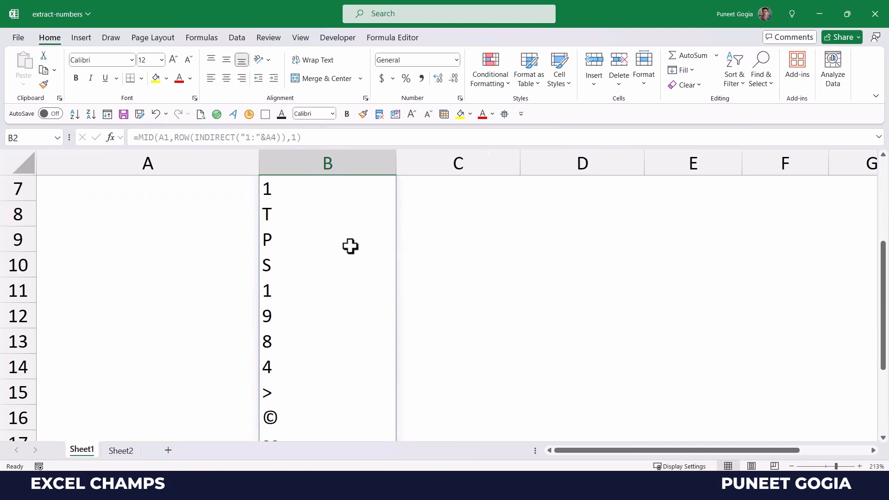
scroll(351, 246, up, 2)
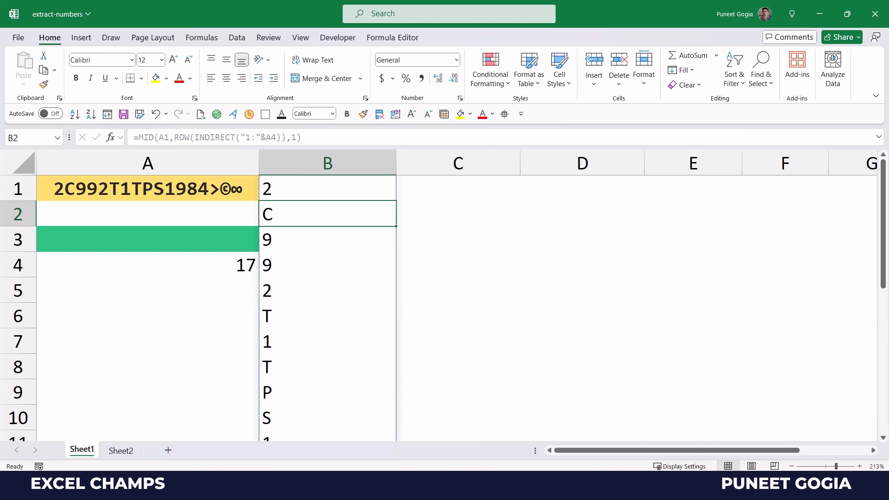
Step: Append *1 to B1's MID formula and review the numbers and #VALUE! errors in column B
click(114, 485)
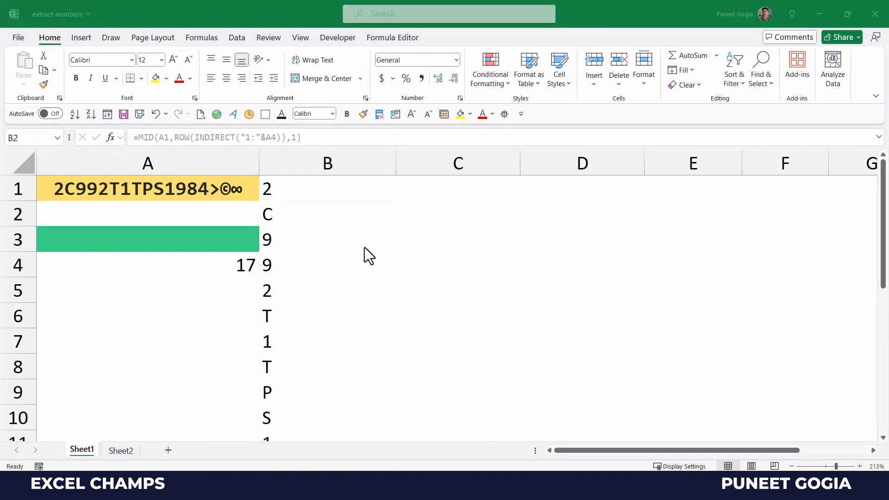
click(320, 191)
click(318, 137)
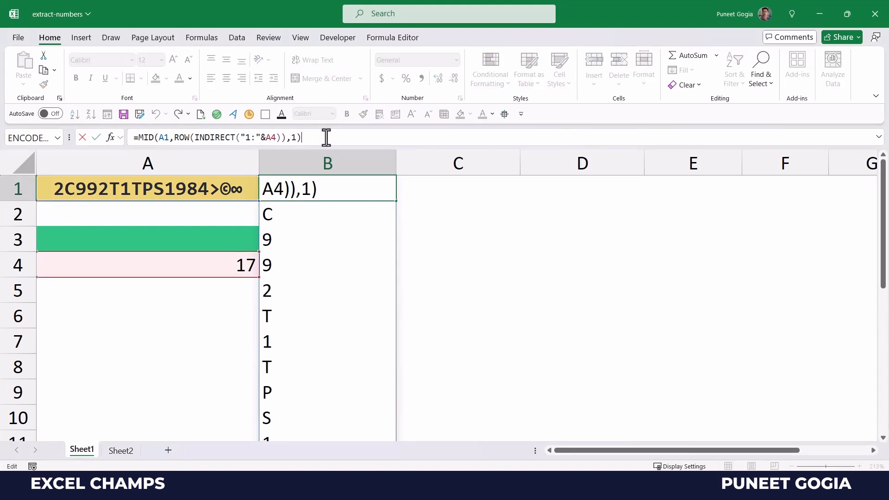
key(Escape)
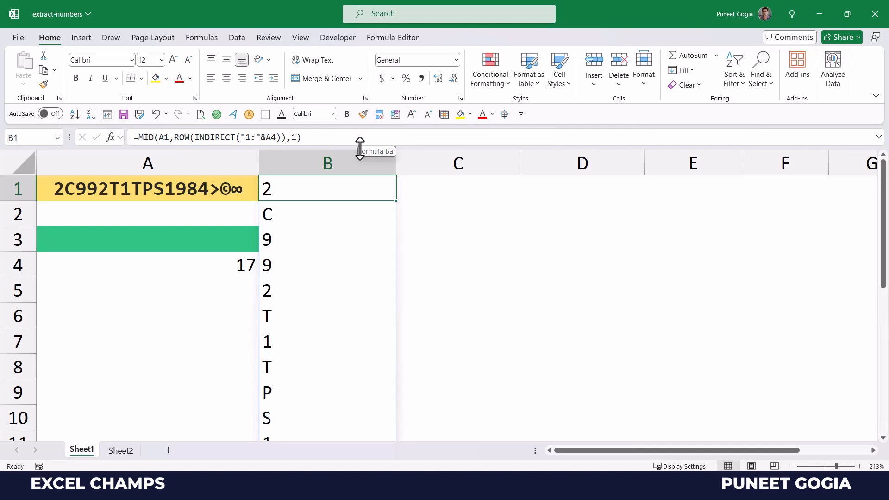
click(343, 138)
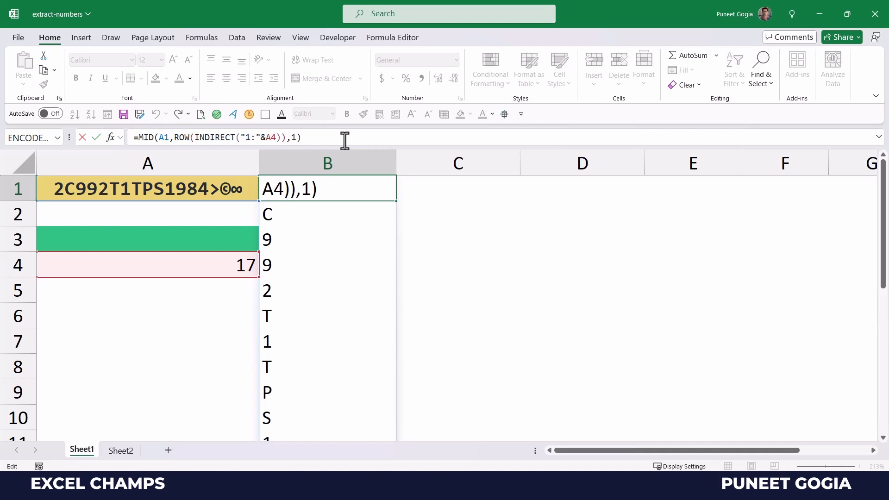
text(*1)
key(Return)
key(Down)
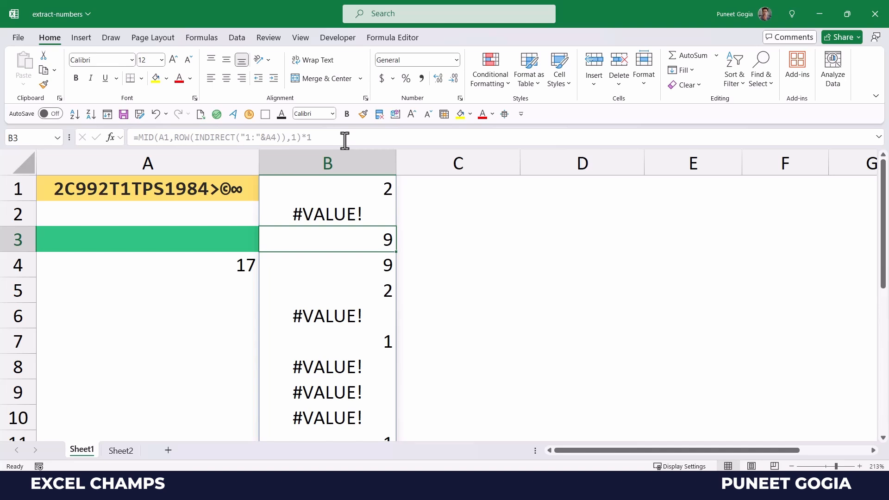
key(Down)
key(Down)
key(Down)
key(Down)
key(Down)
key(Down)
key(Down)
key(Down)
key(Down)
key(Down)
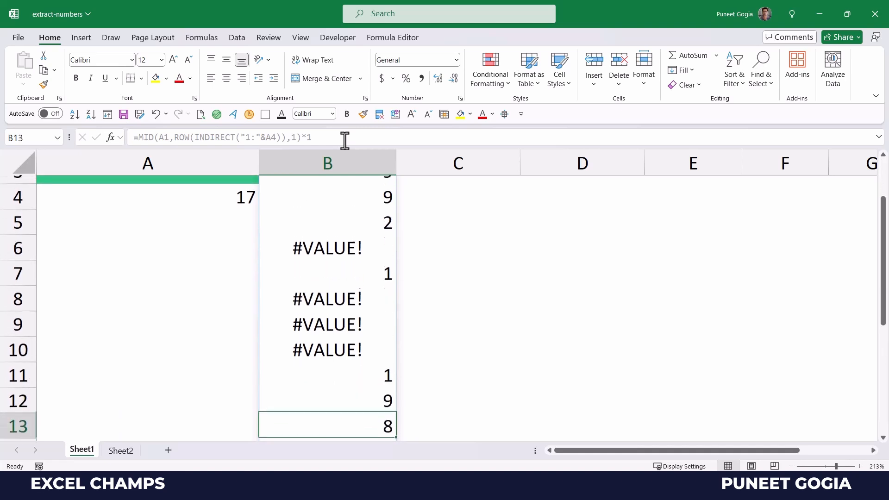
key(Down)
key(Down)
key(Down)
key(Down)
key(Down)
key(Up)
key(Up)
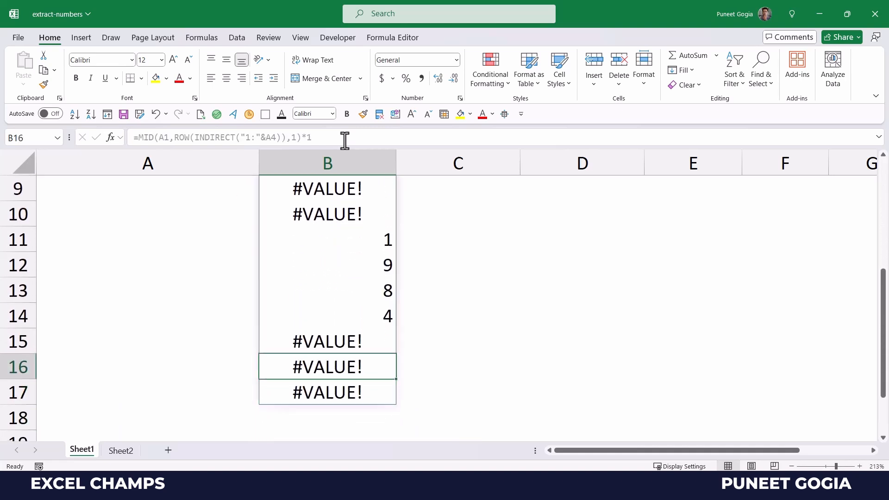
Step: Zoom the sheet out to 130% and reselect B1
click(792, 466)
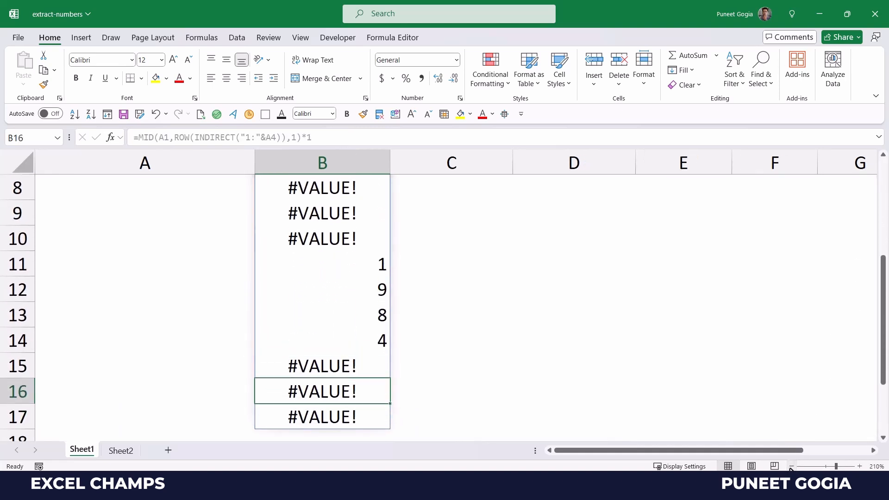
click(792, 466)
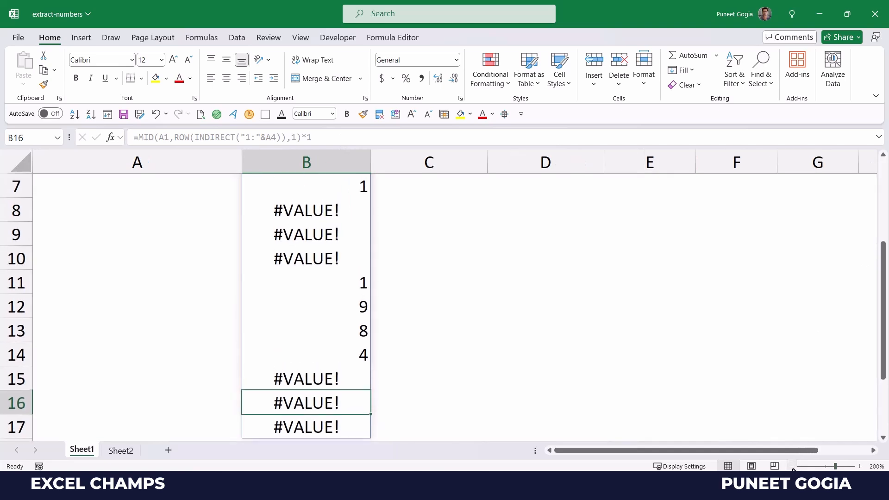
click(791, 466)
click(791, 467)
click(792, 467)
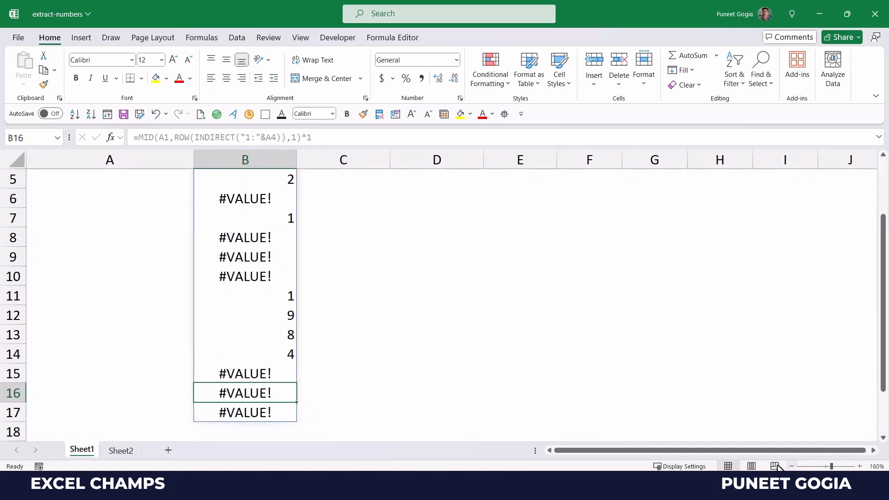
scroll(371, 321, up, 2)
click(791, 467)
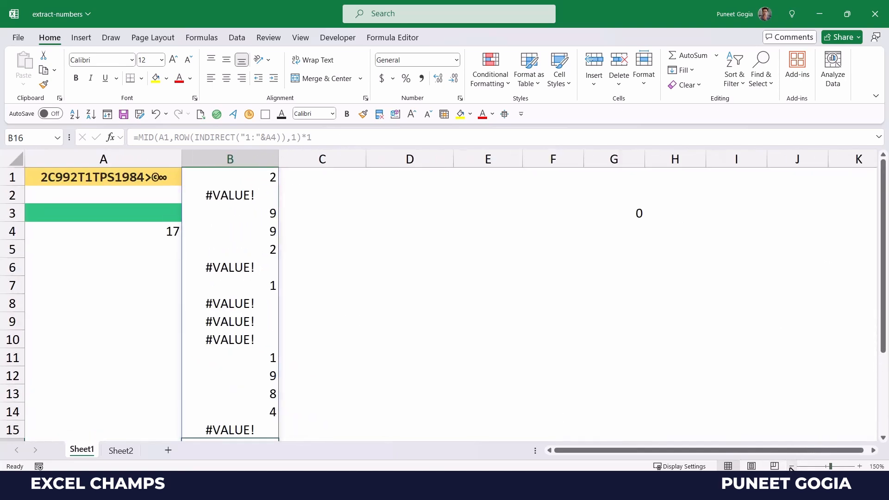
click(791, 466)
click(791, 466)
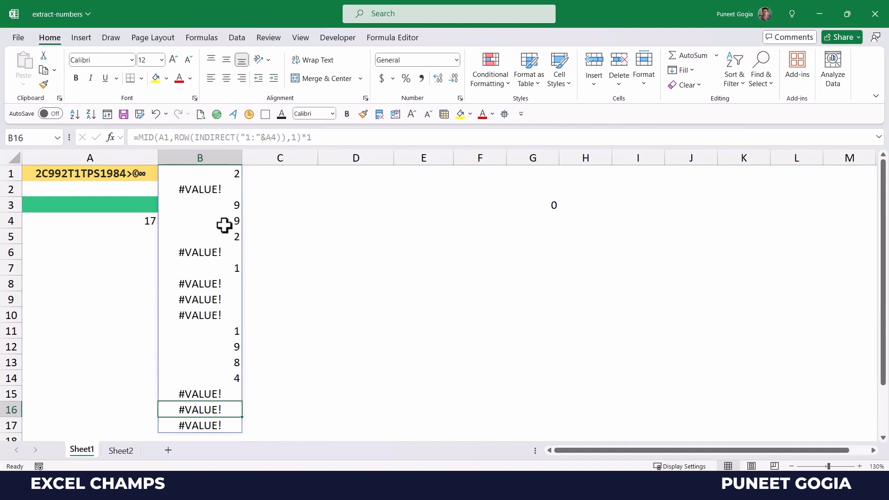
click(222, 174)
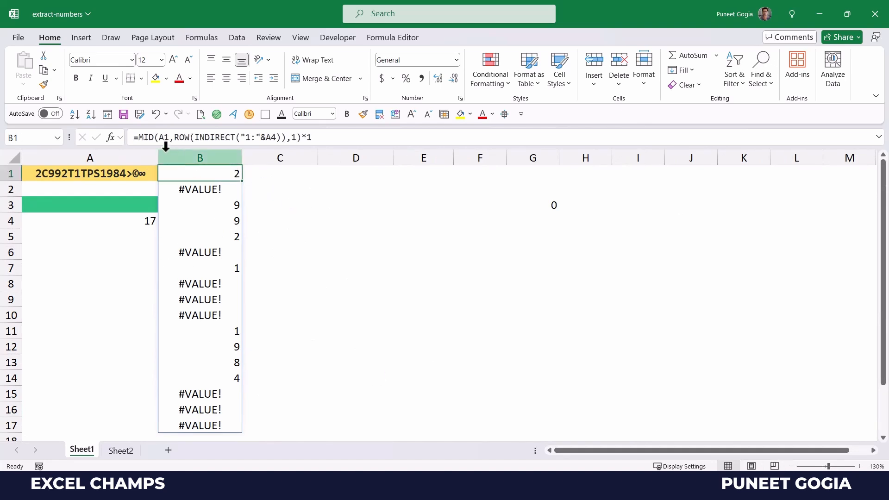
Step: Wrap B1's formula in IFERROR(…,"") so the #VALUE! errors become blanks
click(137, 137)
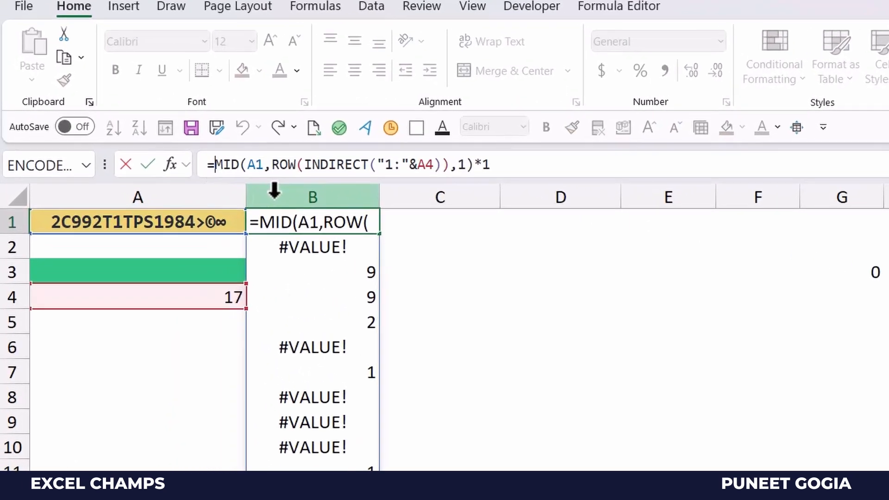
text(If)
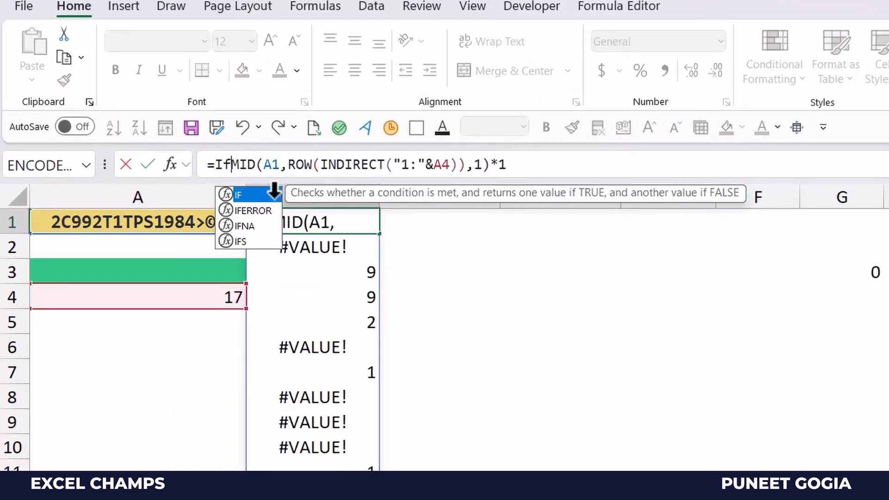
text(err)
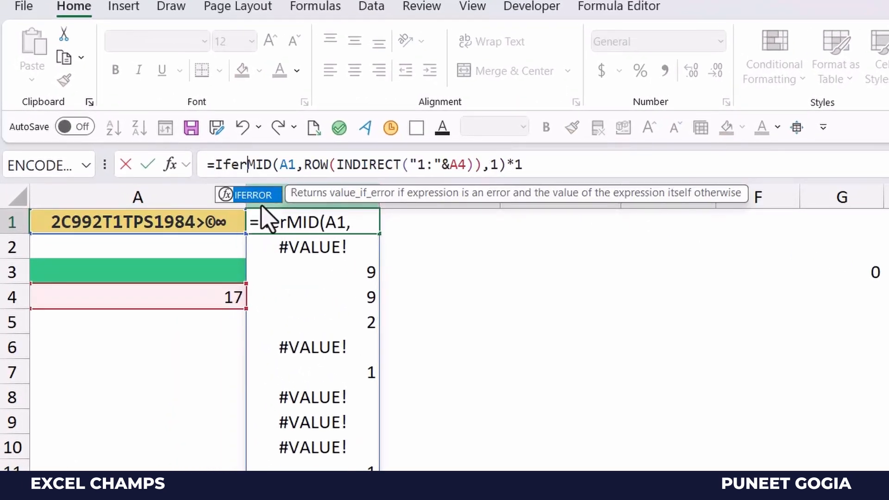
key(Tab)
click(565, 164)
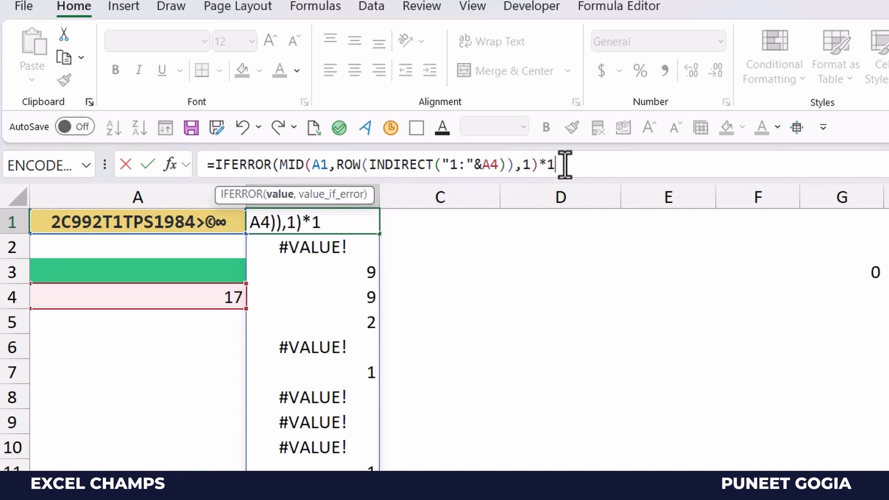
text(,)
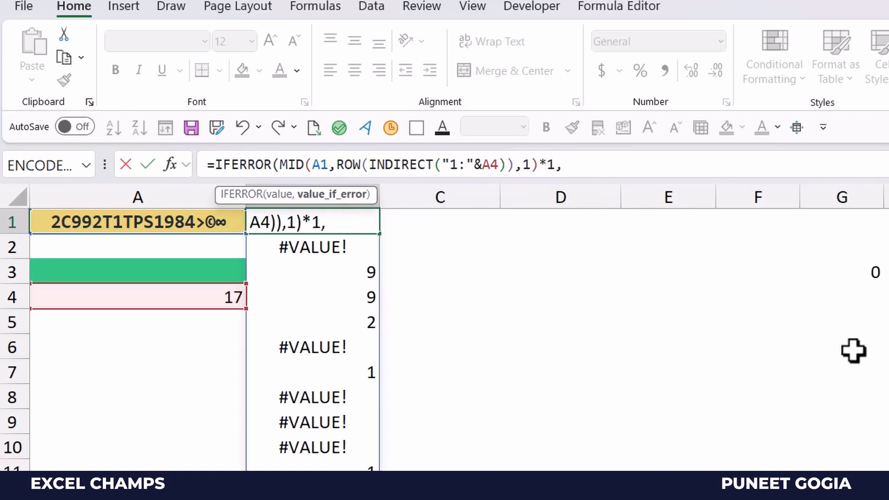
text(""))
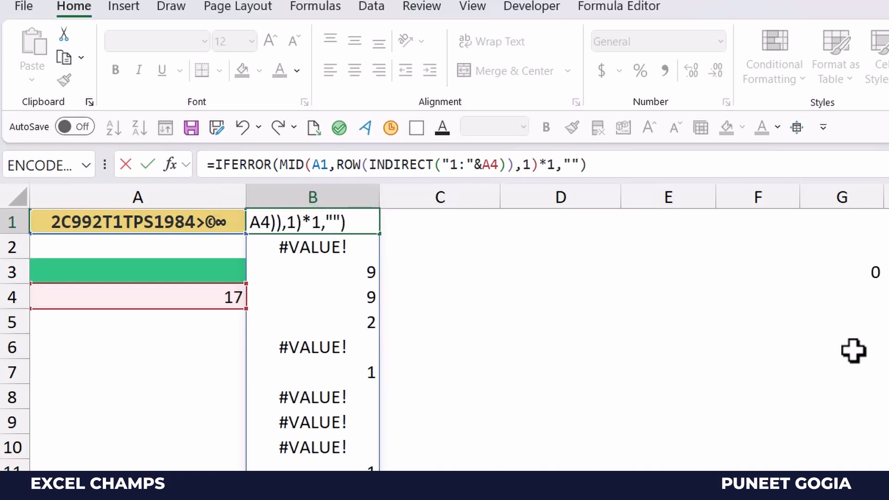
key(Return)
key(Down)
key(Down)
key(Down)
key(Down)
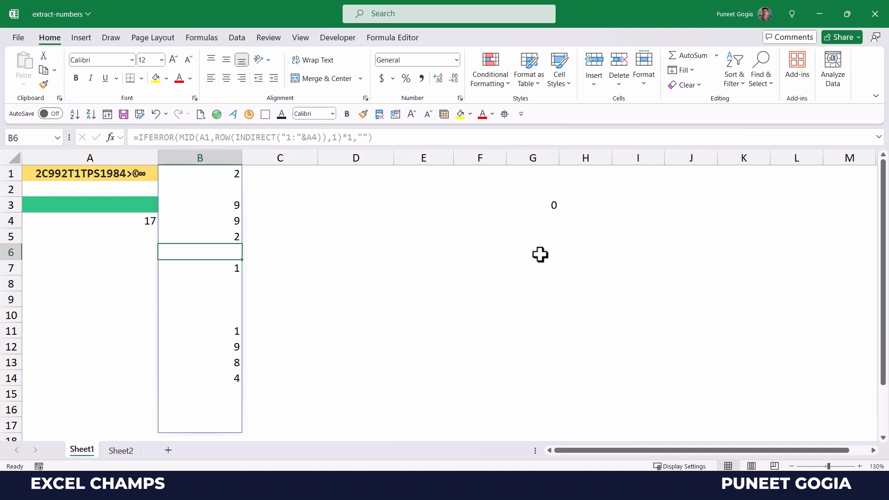
Step: Move the selection from column B's results to cell D1
key(shift+Return)
key(shift+Return)
key(shift+Return)
key(shift+Return)
key(shift+Return)
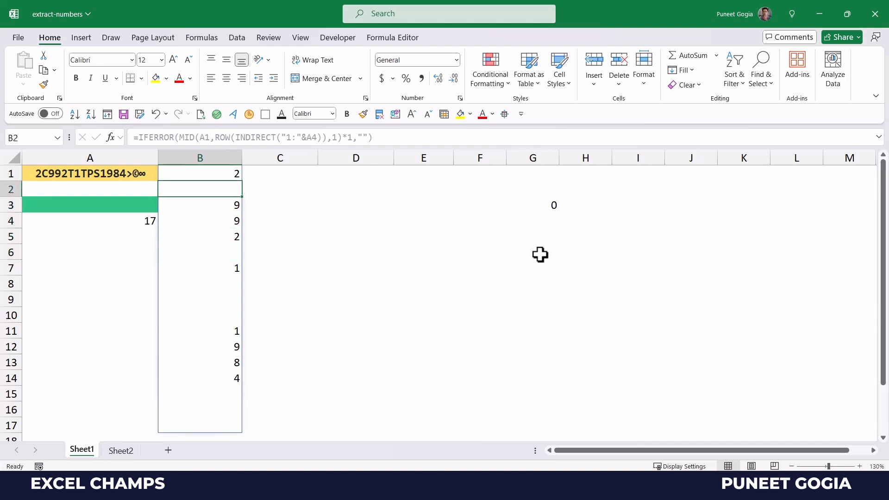
key(Right)
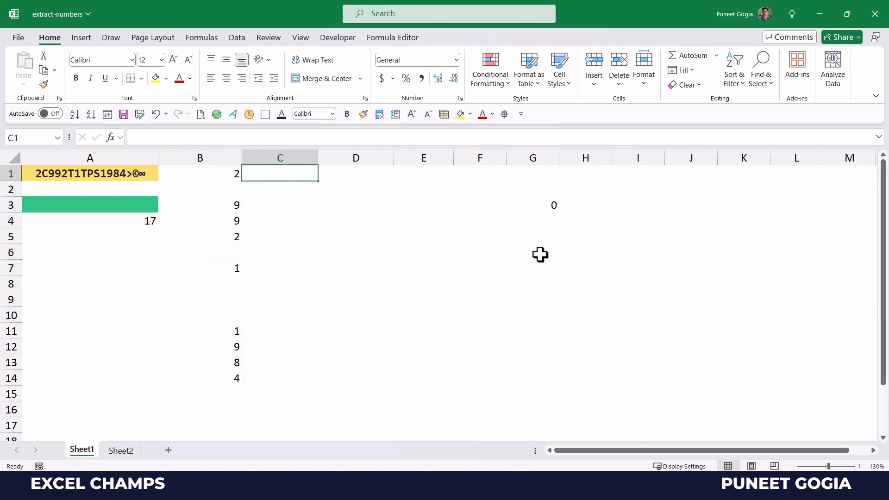
key(Left)
key(Down)
key(Down)
key(Down)
key(Right)
key(Right)
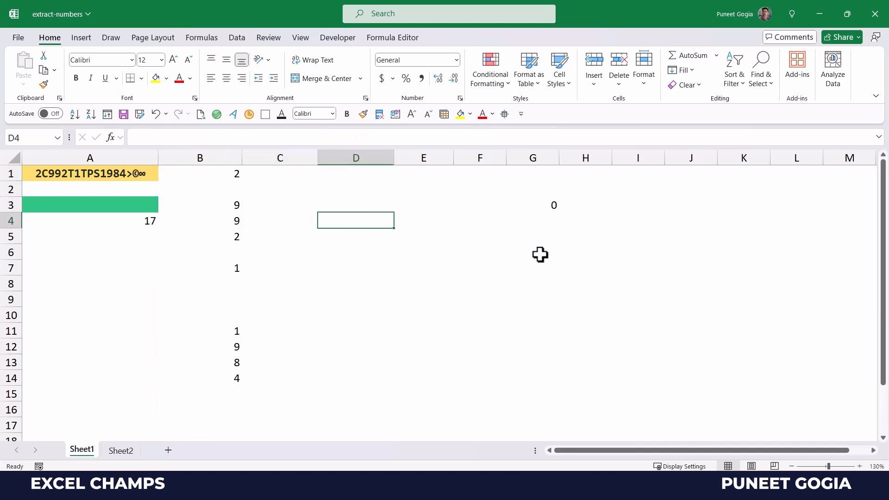
key(Up)
key(Up)
key(Up)
key(Left)
key(Right)
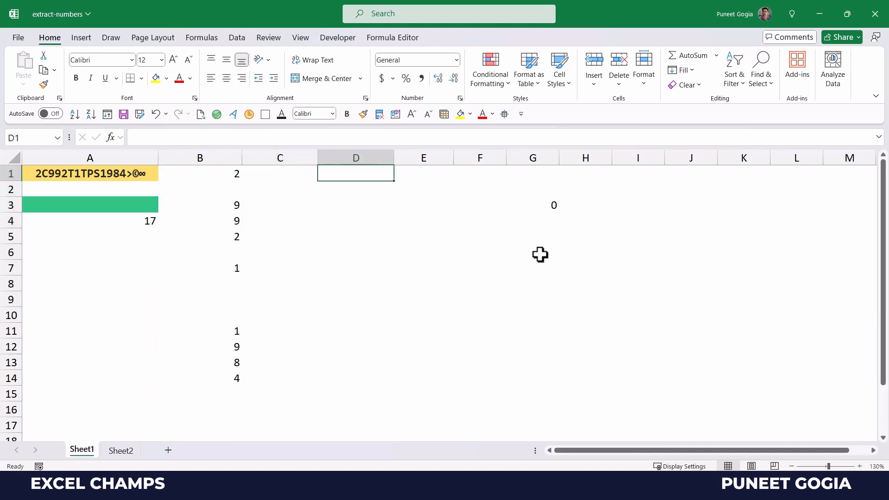
Step: Start D1's formula as =TEXTJOIN("",TRUE, with the range B1:B17
text(=T)
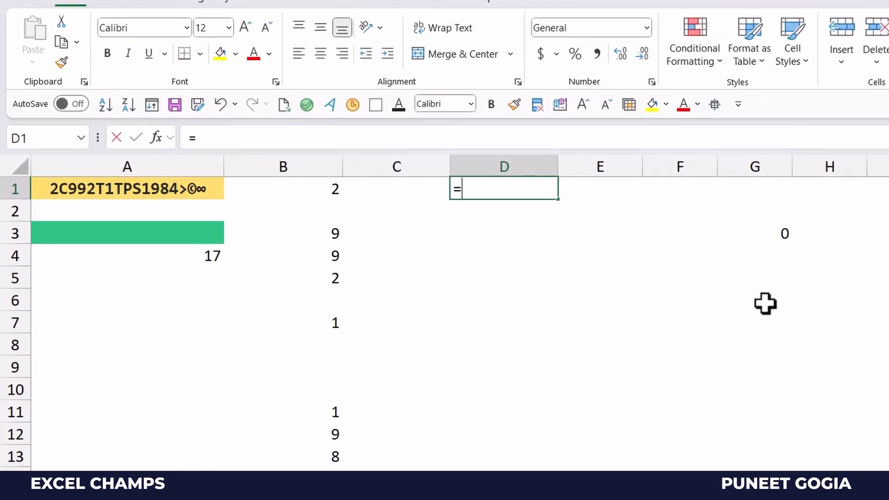
text(ext)
key(Down)
key(Down)
key(Down)
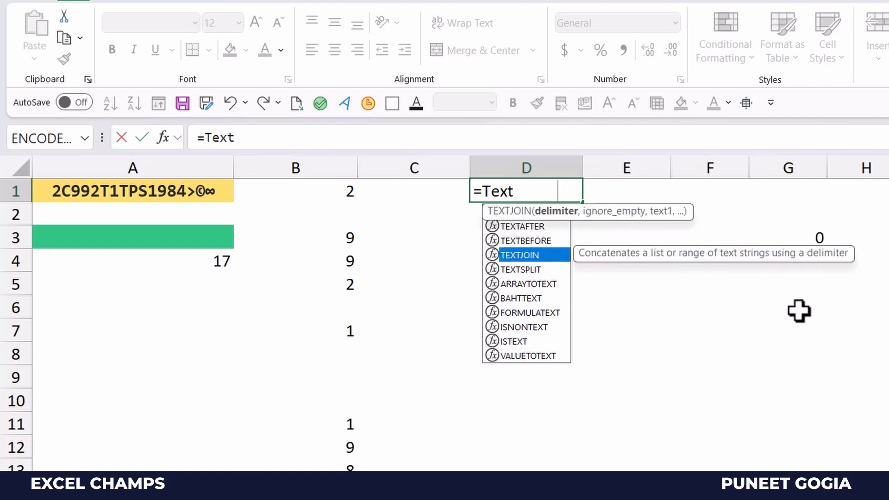
key(Tab)
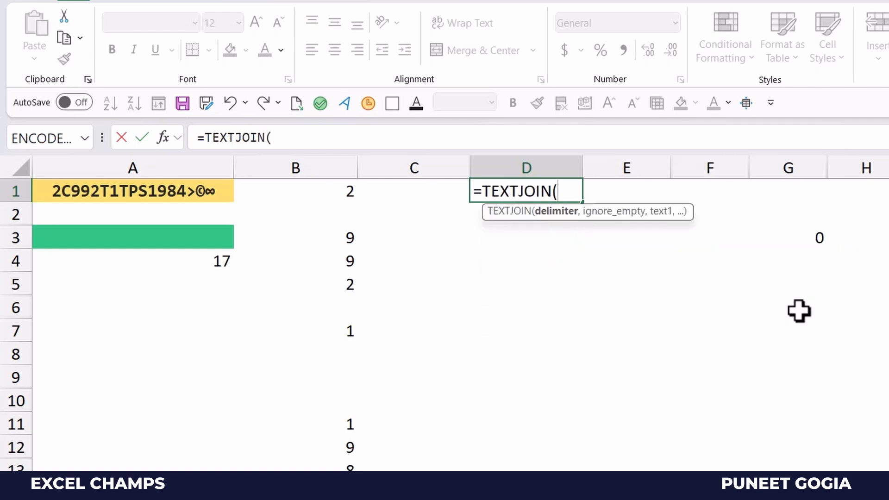
text("",)
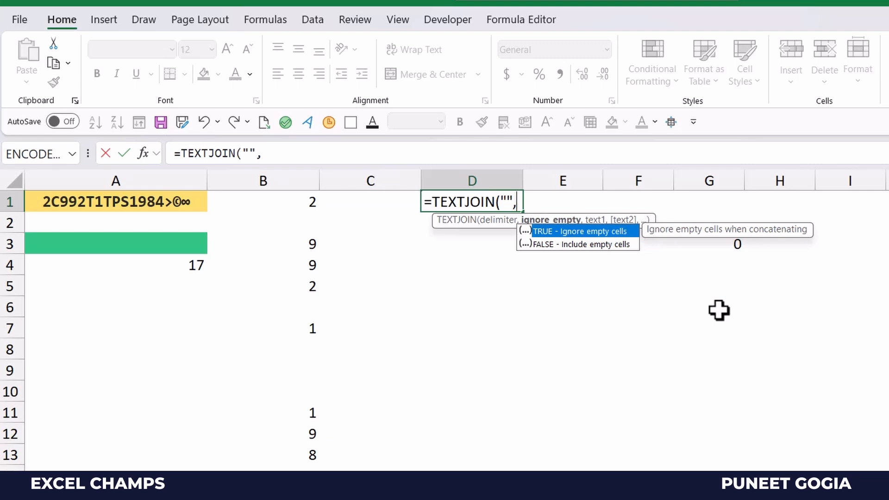
key(Tab)
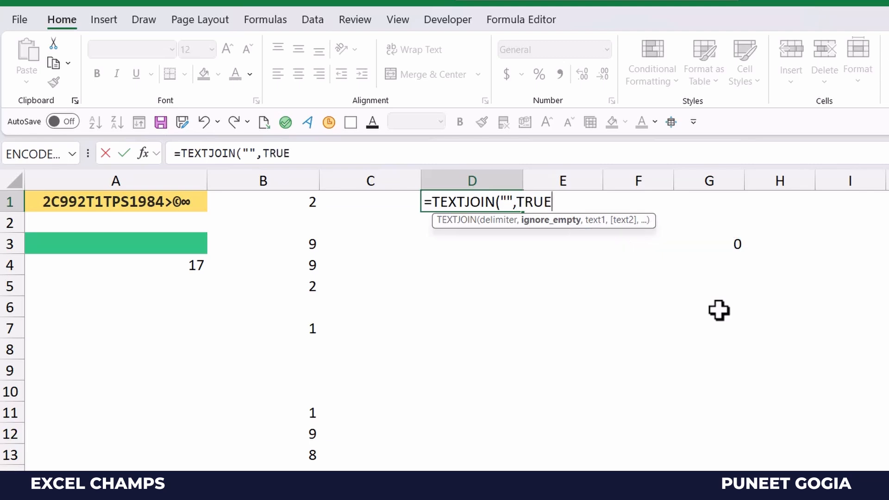
text(,)
key(Left)
key(Left)
text(#)
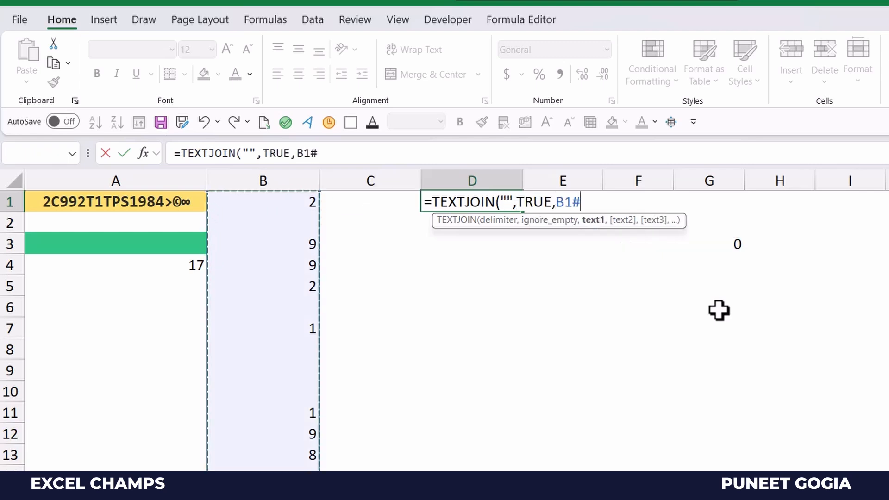
key(BackSpace)
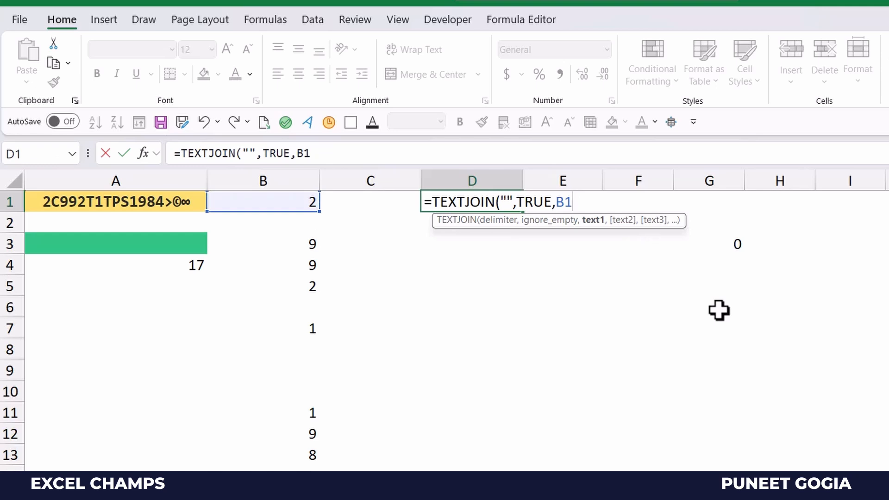
text(:B)
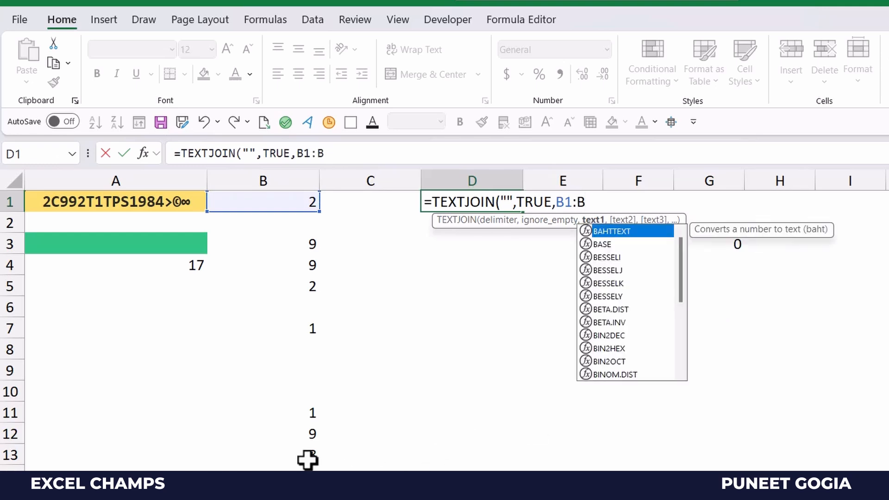
text(17)
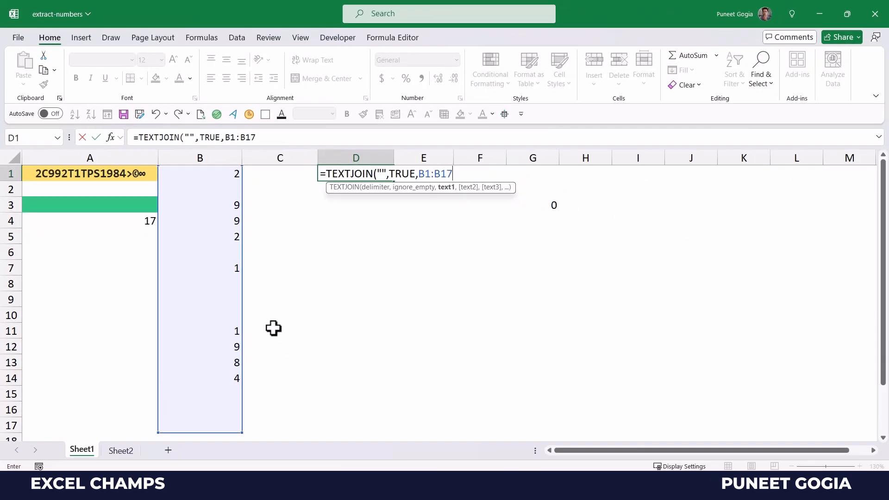
Step: Complete D1 as =TEXTJOIN("",TRUE,B1:B17), which returns 299211984
key(BackSpace)
key(BackSpace)
key(BackSpace)
key(BackSpace)
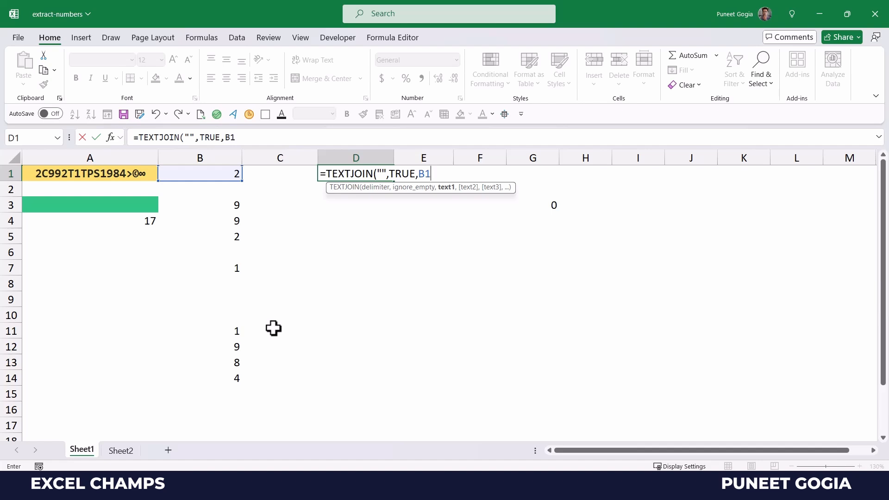
text(#)
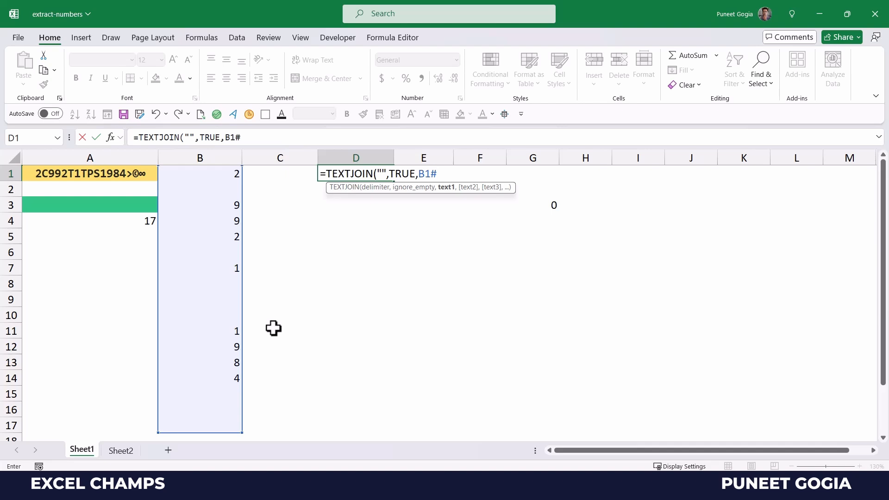
key(BackSpace)
text(:)
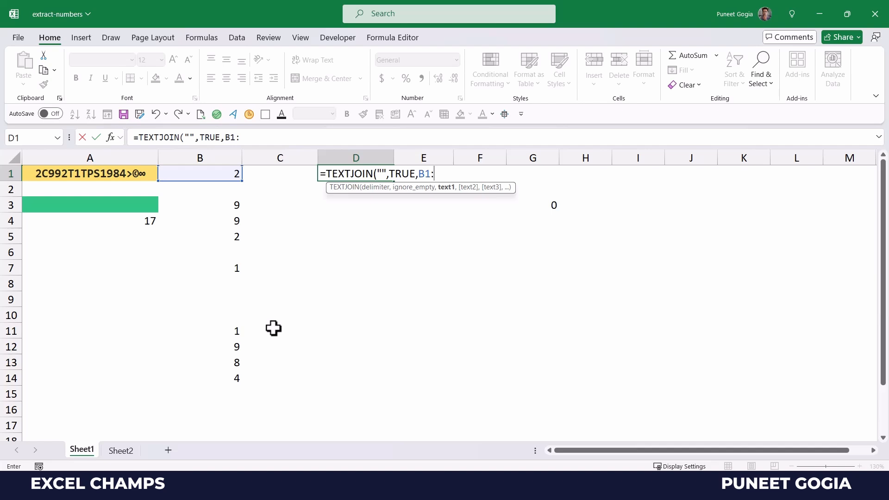
text(B)
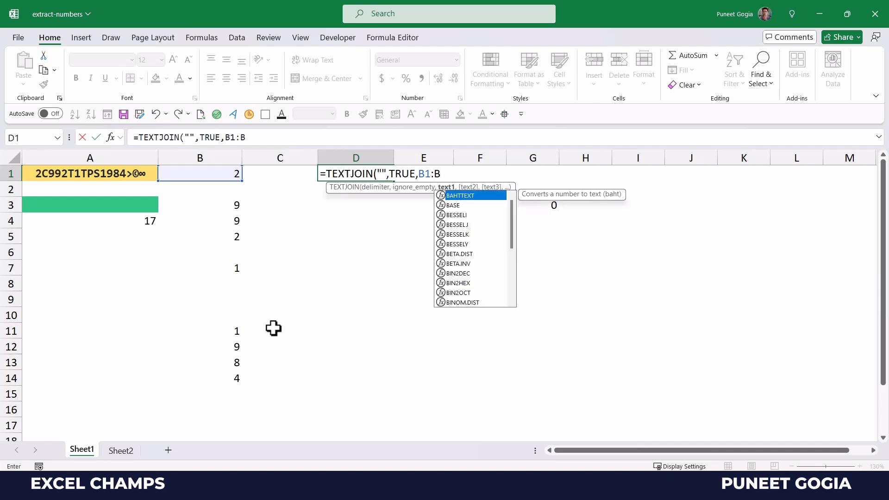
text(17)
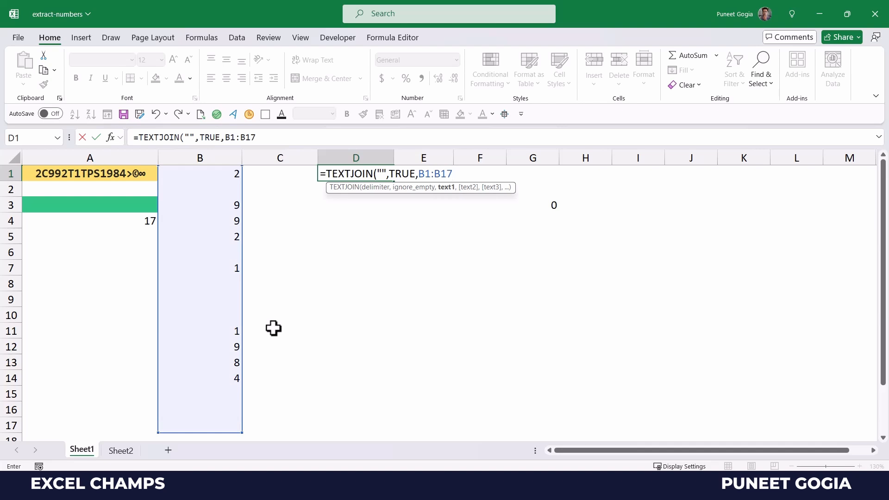
text())
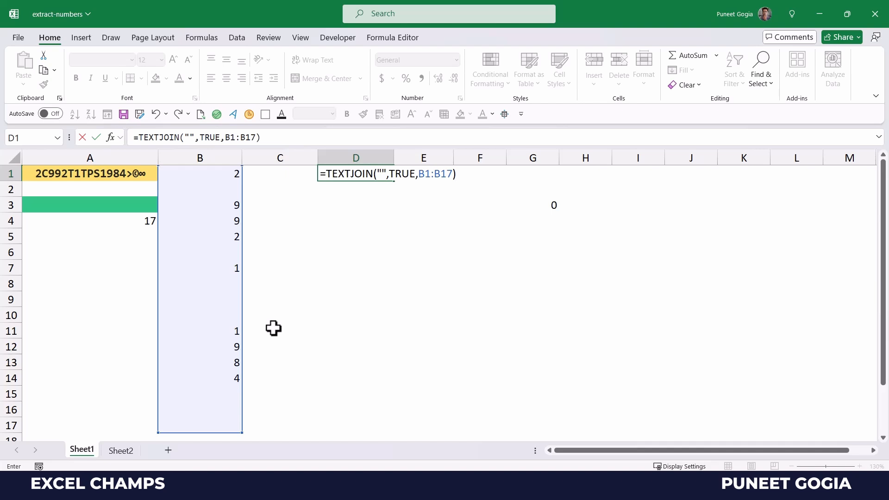
key(Return)
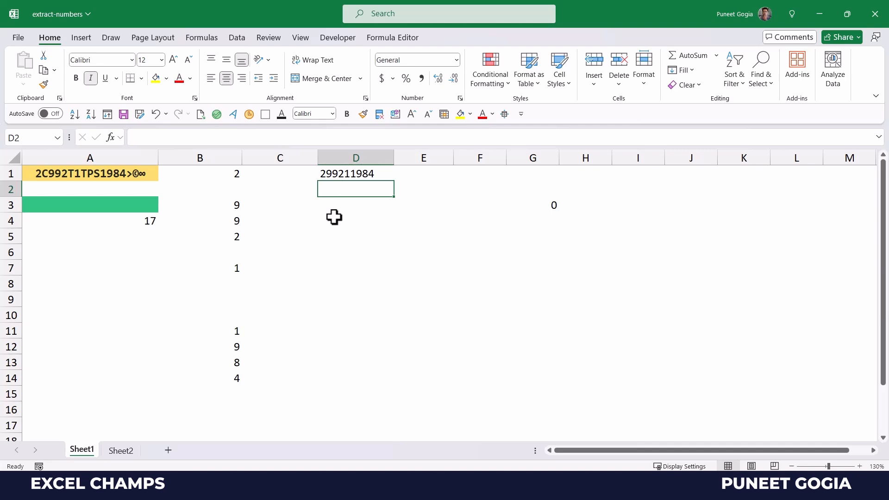
Step: Replace B1:B17 in D1's formula with B1's IFERROR(MID(...)*1,"") expression
click(341, 173)
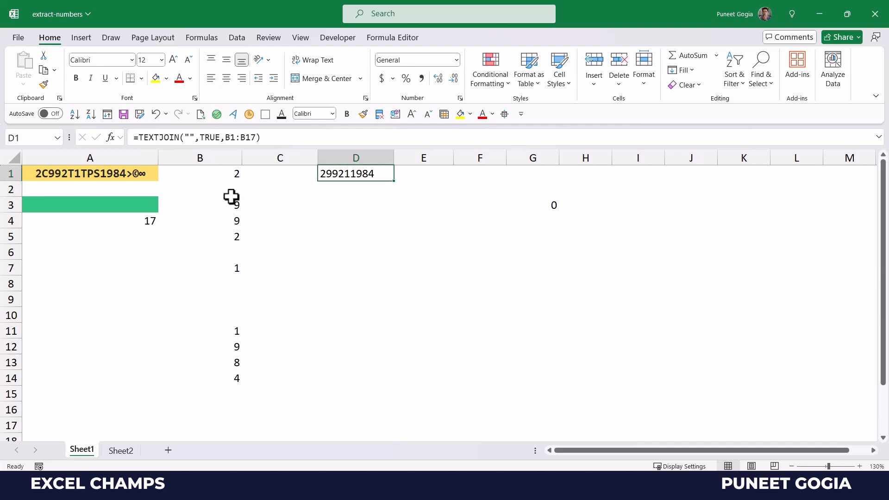
click(235, 175)
drag(373, 137, 139, 143)
key(ctrl+c)
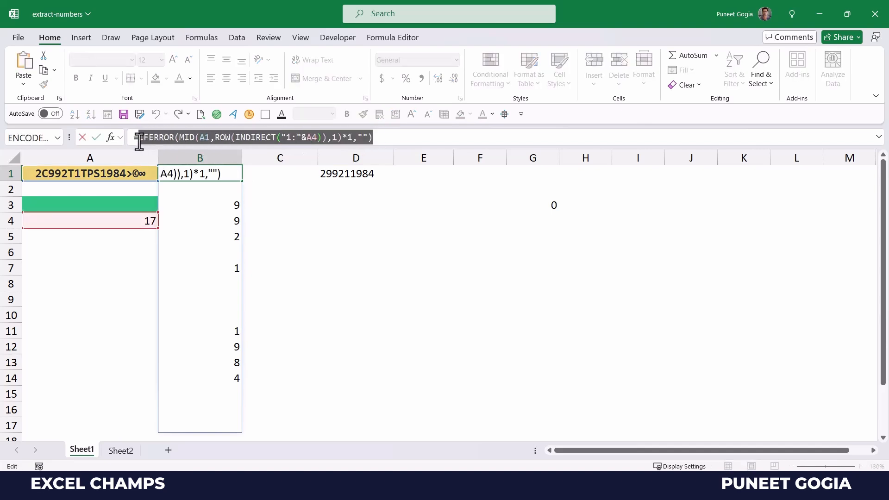
key(Escape)
click(333, 173)
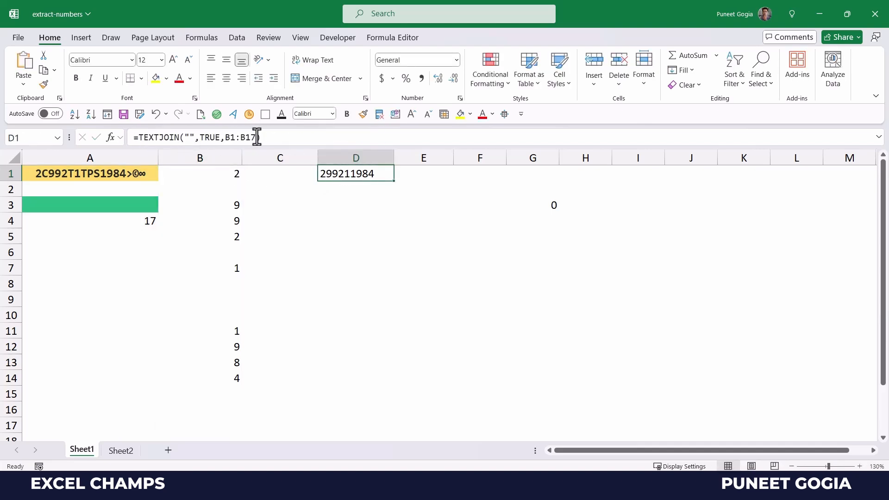
drag(256, 137, 226, 137)
key(ctrl+v)
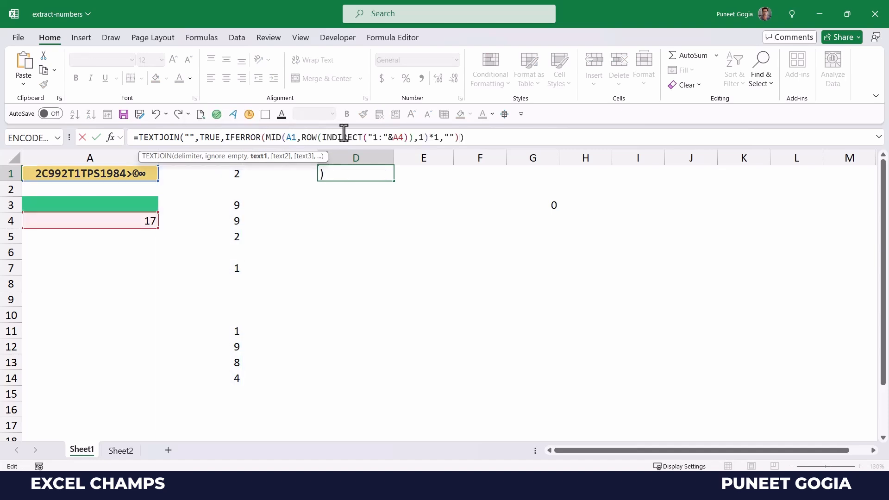
key(Return)
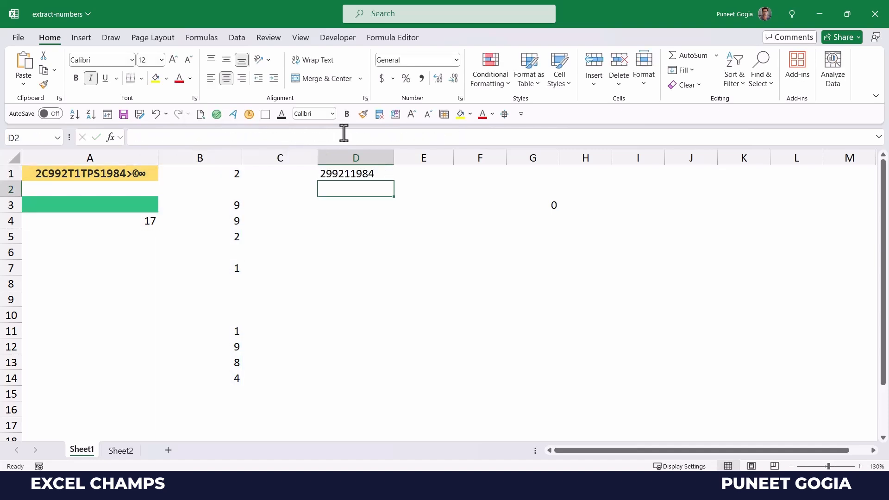
Step: Replace the A4 reference in D1's formula with LEN(A1), making it self-contained
click(149, 218)
click(173, 139)
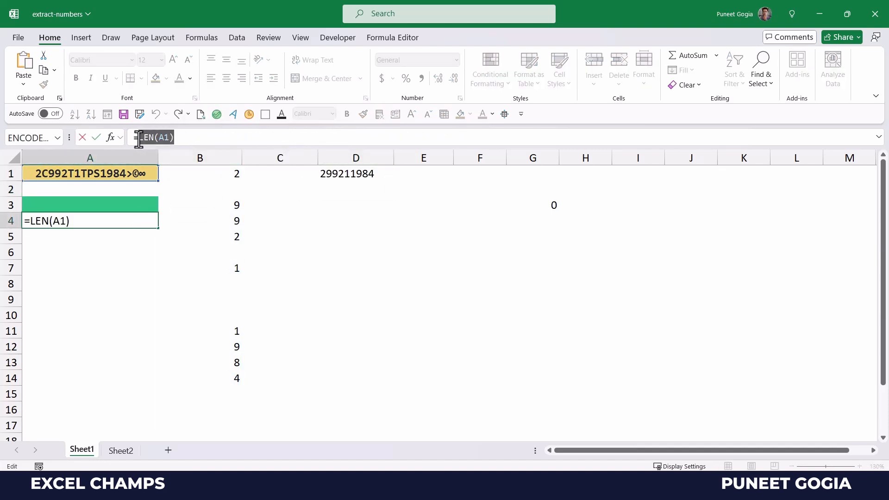
key(ctrl+Return)
click(338, 174)
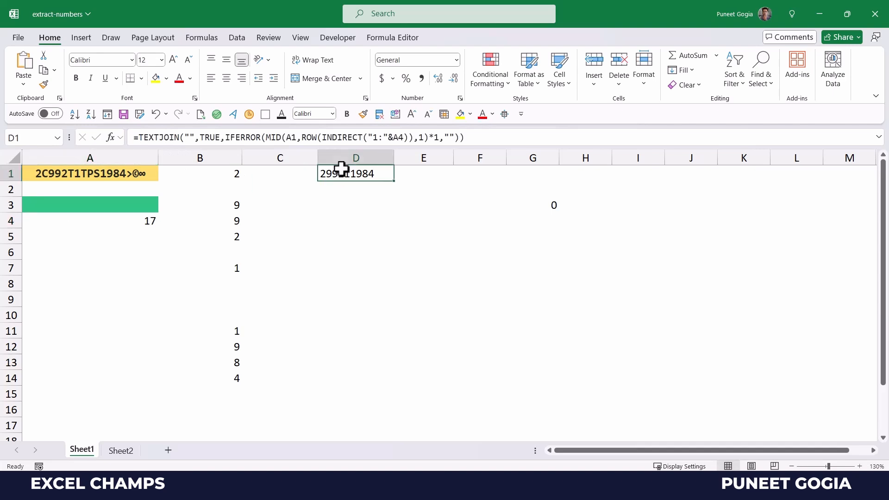
double_click(399, 137)
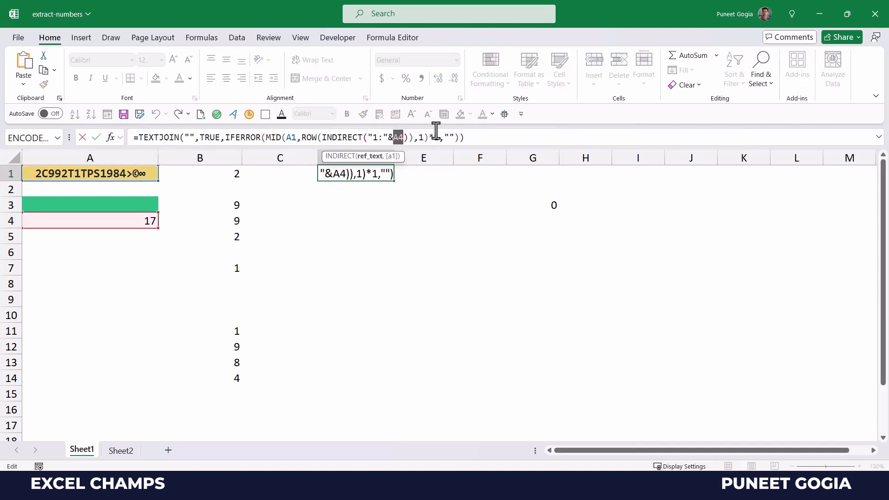
key(ctrl+v)
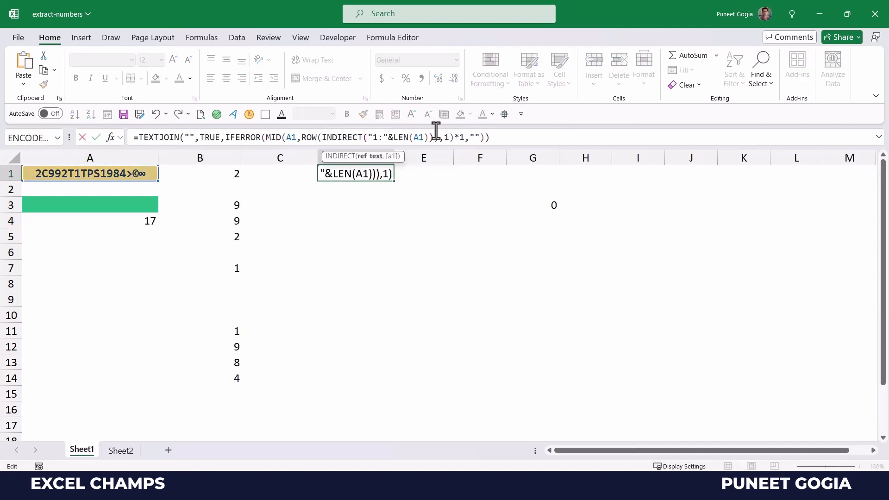
key(Return)
click(351, 175)
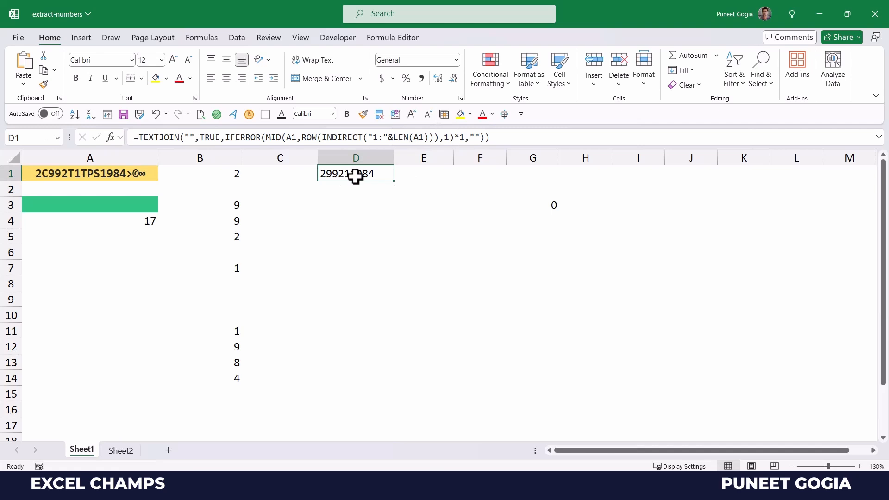